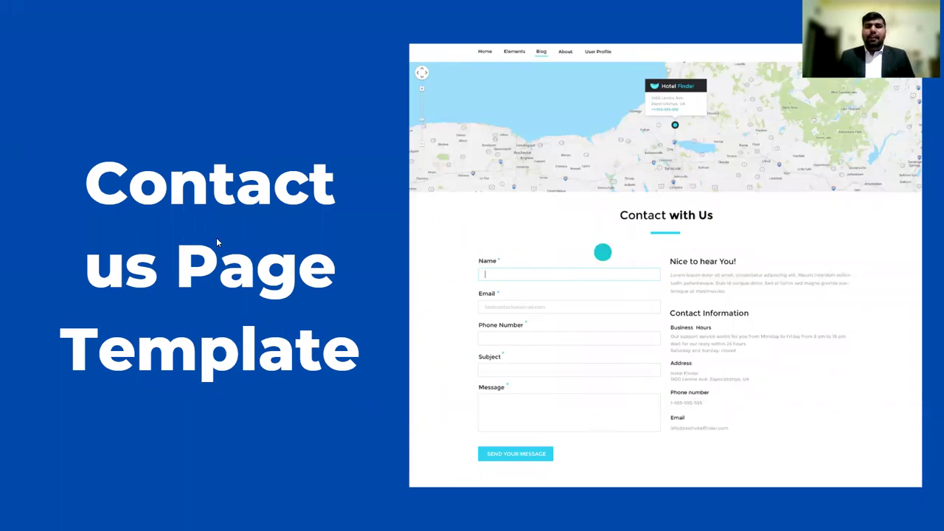
{"action": "left_click", "coordinate": [487, 272]}
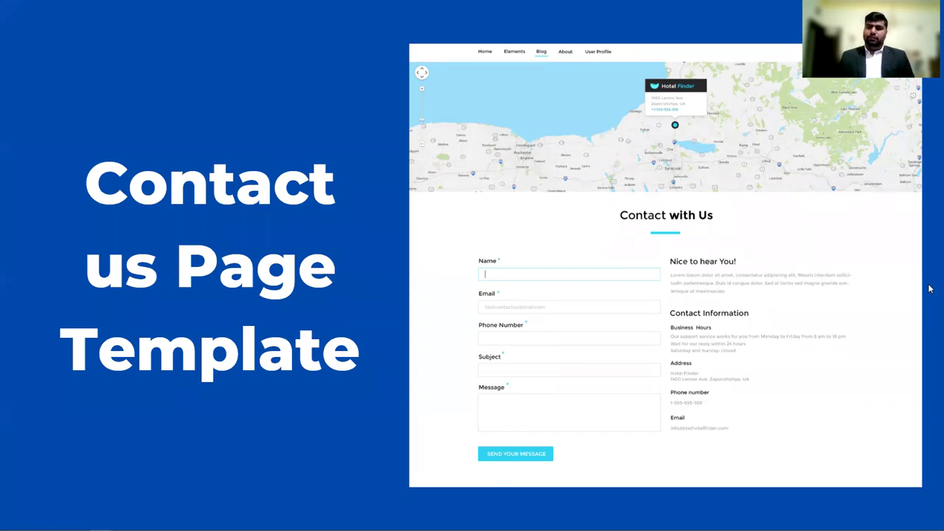
{"action": "key", "text": "Right"}
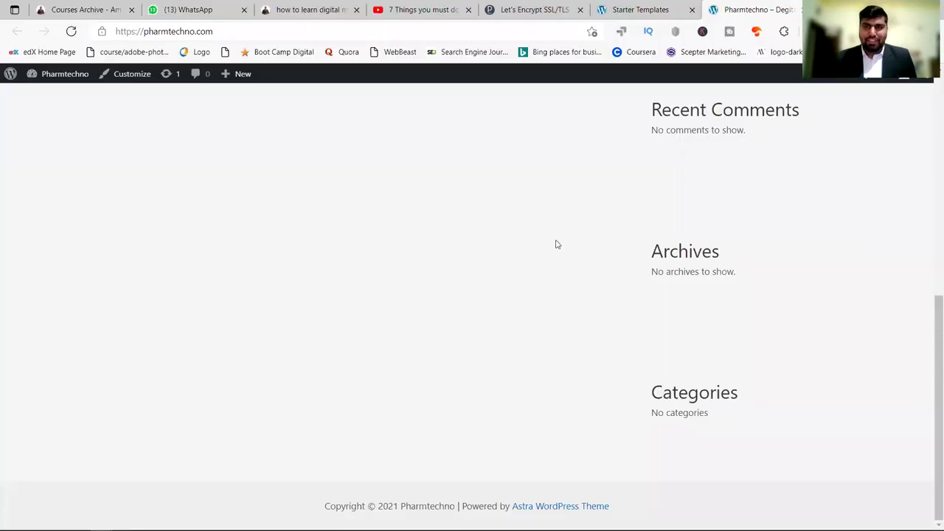
Step: Choose the Home page of the Nutritionist starter template and begin importing the complete site
{"action": "scroll", "coordinate": [557, 244], "scroll_direction": "up", "scroll_amount": 6}
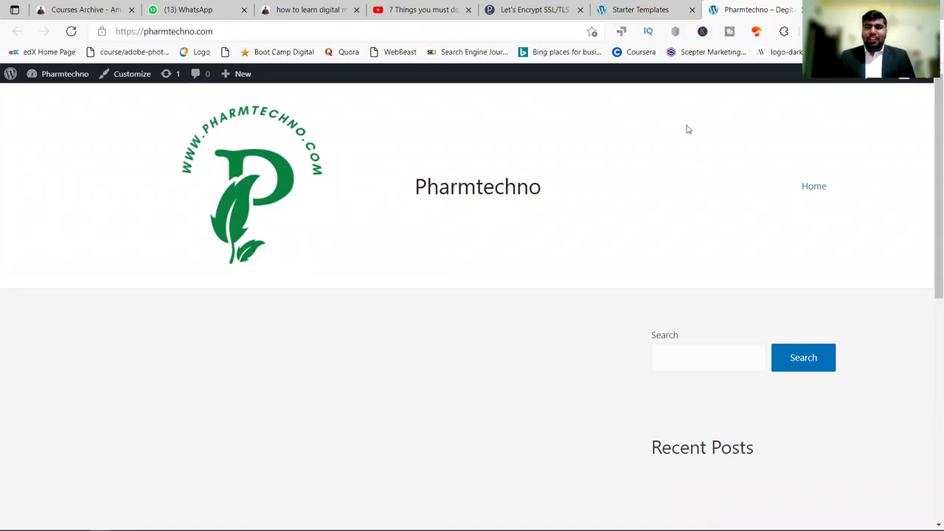
{"action": "left_click", "coordinate": [635, 8]}
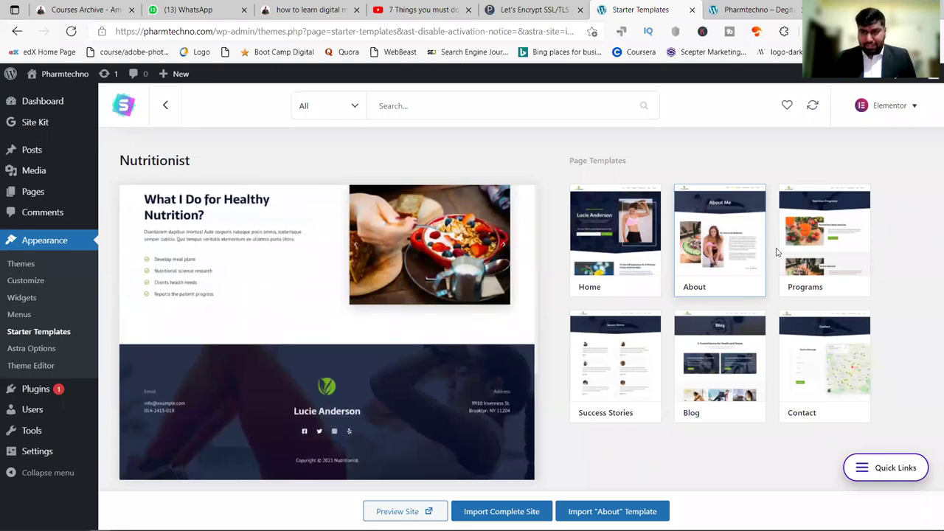
{"action": "left_click", "coordinate": [638, 264]}
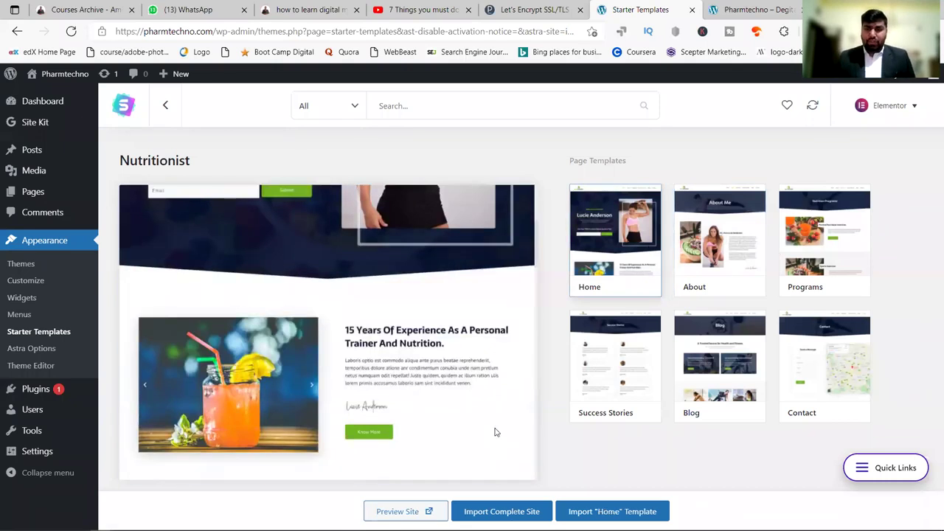
{"action": "left_click", "coordinate": [502, 511]}
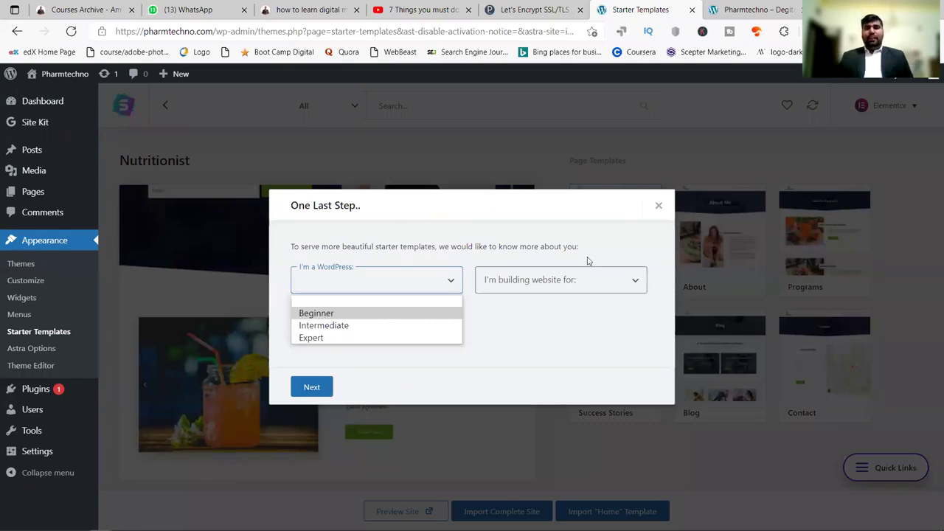
Step: Answer the import questionnaire with Beginner and Myself/My company, and start importing without giving contact details
{"action": "key", "text": "Return"}
{"action": "left_click", "coordinate": [575, 285]}
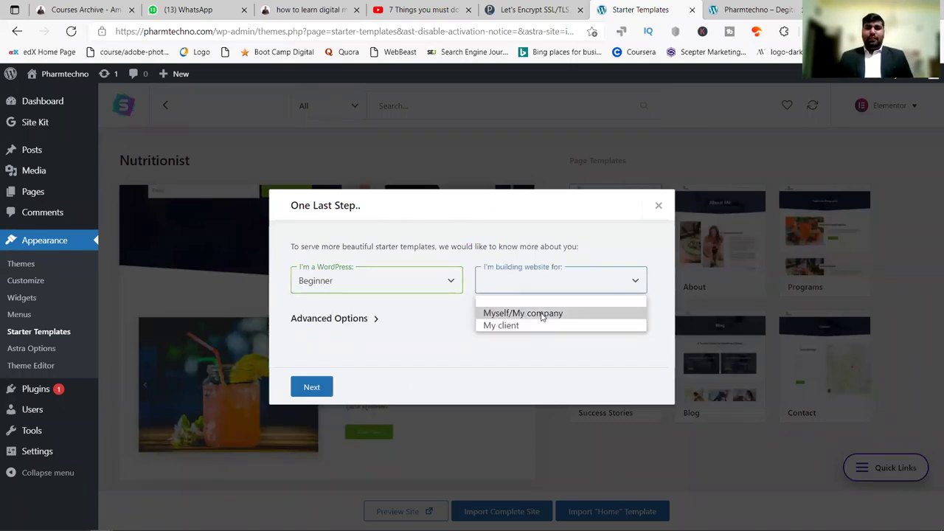
{"action": "key", "text": "Return"}
{"action": "left_click", "coordinate": [312, 387]}
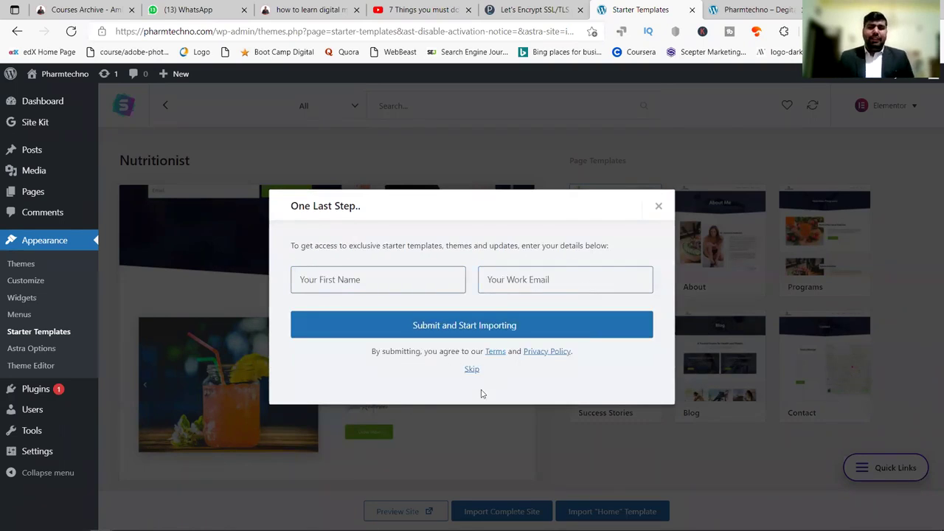
{"action": "left_click", "coordinate": [470, 369]}
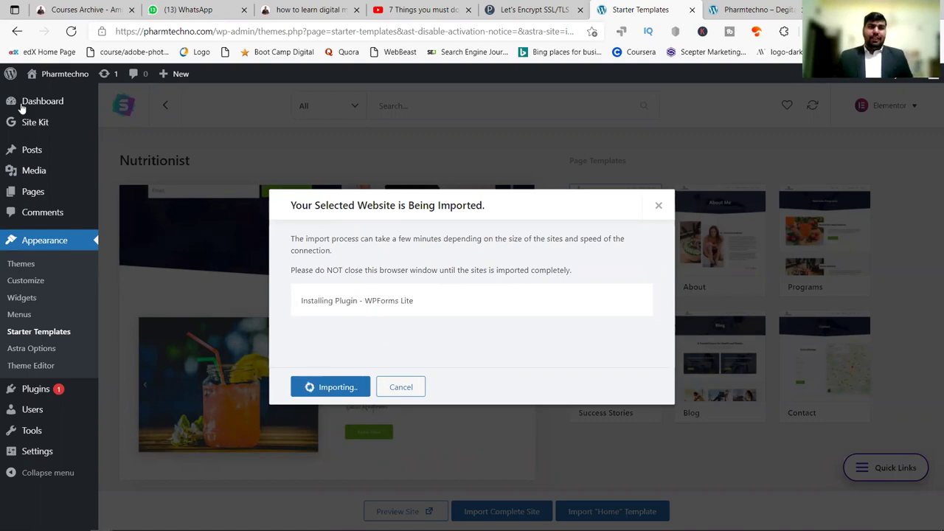
Step: Switch to the already open courses archive and open the Digital Marketing for Beginner course
{"action": "left_click", "coordinate": [68, 8]}
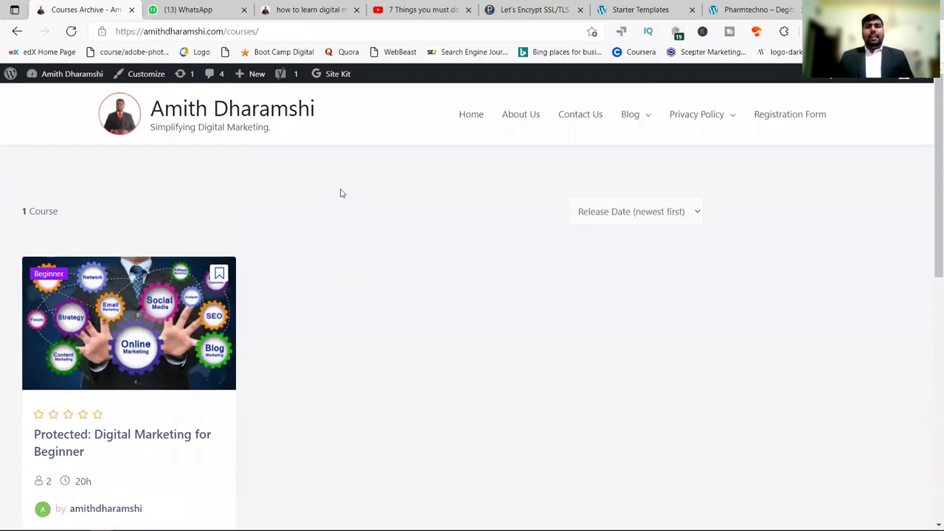
{"action": "scroll", "coordinate": [100, 233], "scroll_direction": "down", "scroll_amount": 4}
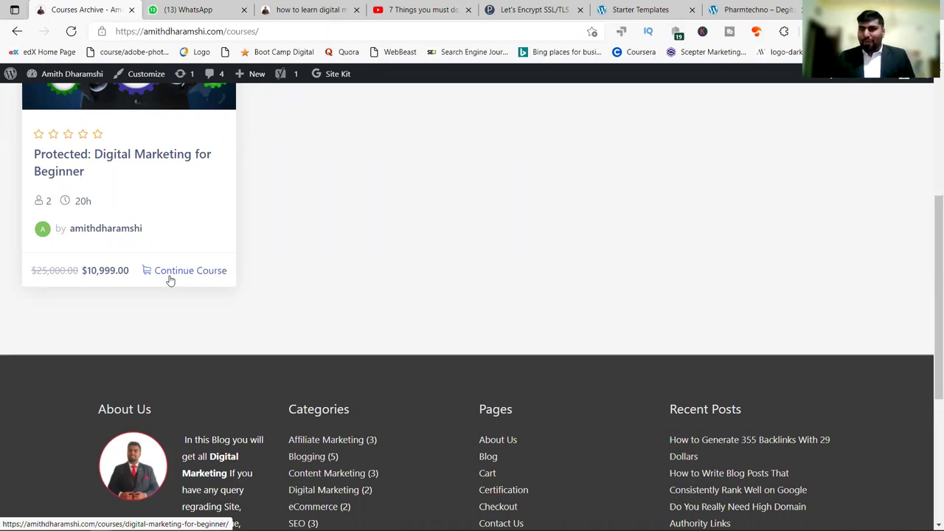
{"action": "scroll", "coordinate": [169, 280], "scroll_direction": "up", "scroll_amount": 3}
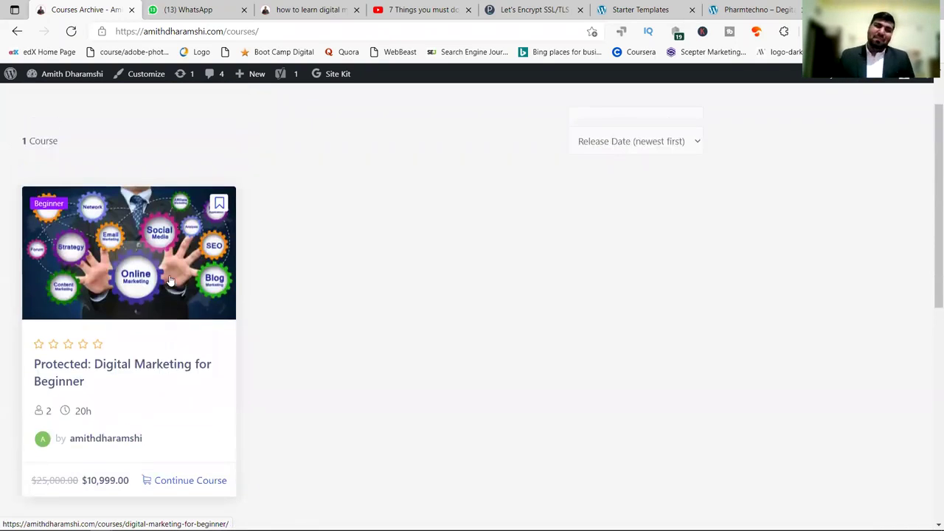
{"action": "scroll", "coordinate": [131, 365], "scroll_direction": "down", "scroll_amount": 3}
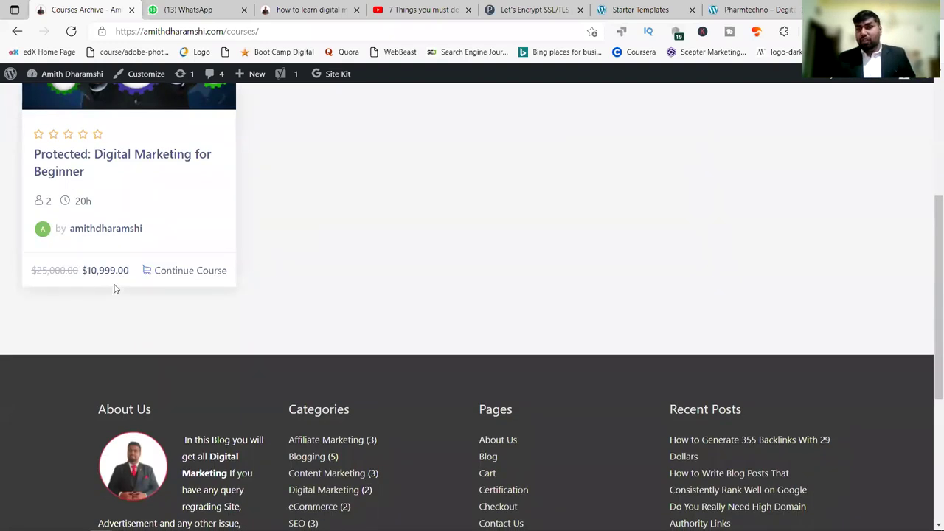
{"action": "left_click", "coordinate": [203, 275]}
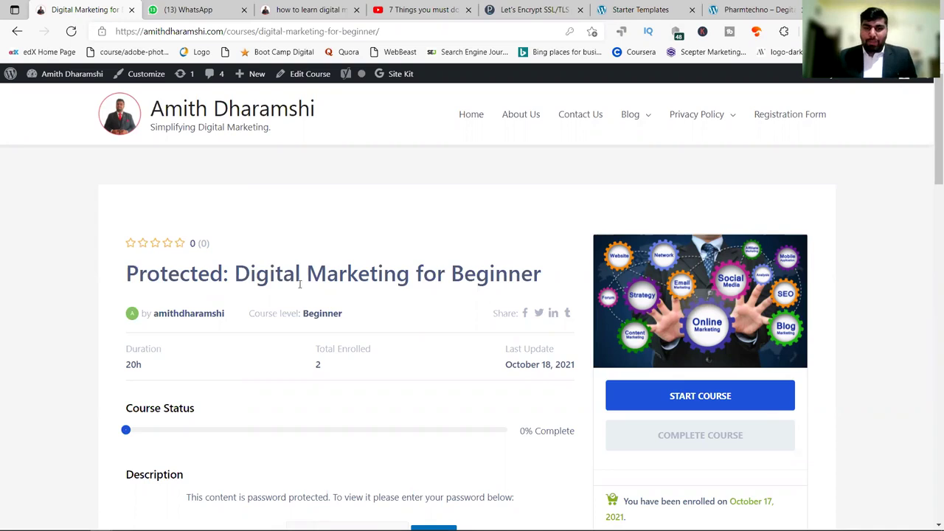
Step: Look through the course page, examining its status, description, lesson list and instructor section
{"action": "scroll", "coordinate": [300, 282], "scroll_direction": "down", "scroll_amount": 4}
{"action": "scroll", "coordinate": [312, 376], "scroll_direction": "up", "scroll_amount": 3}
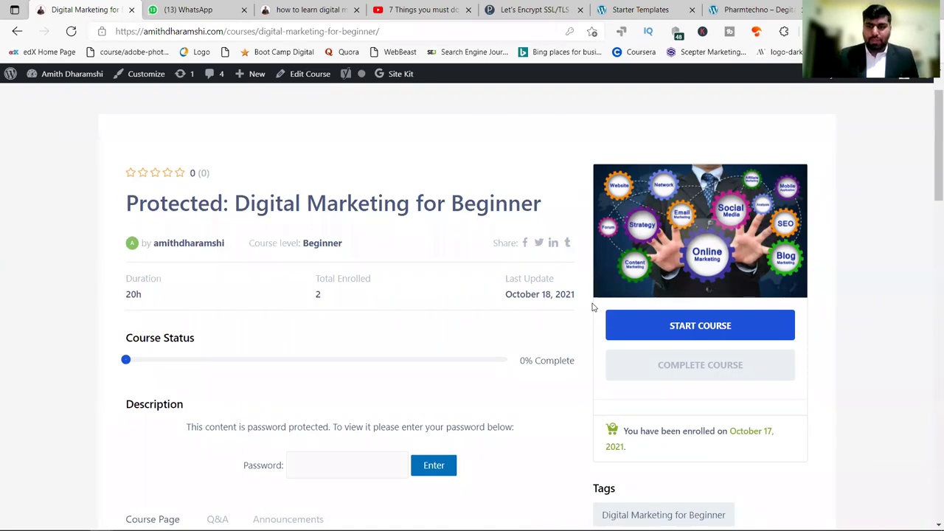
{"action": "scroll", "coordinate": [594, 307], "scroll_direction": "down", "scroll_amount": 3}
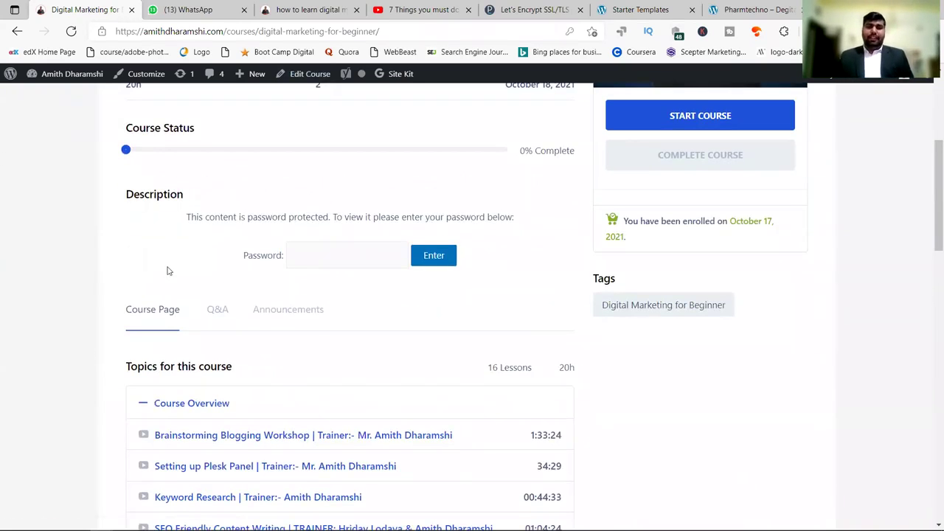
{"action": "scroll", "coordinate": [168, 272], "scroll_direction": "down", "scroll_amount": 4}
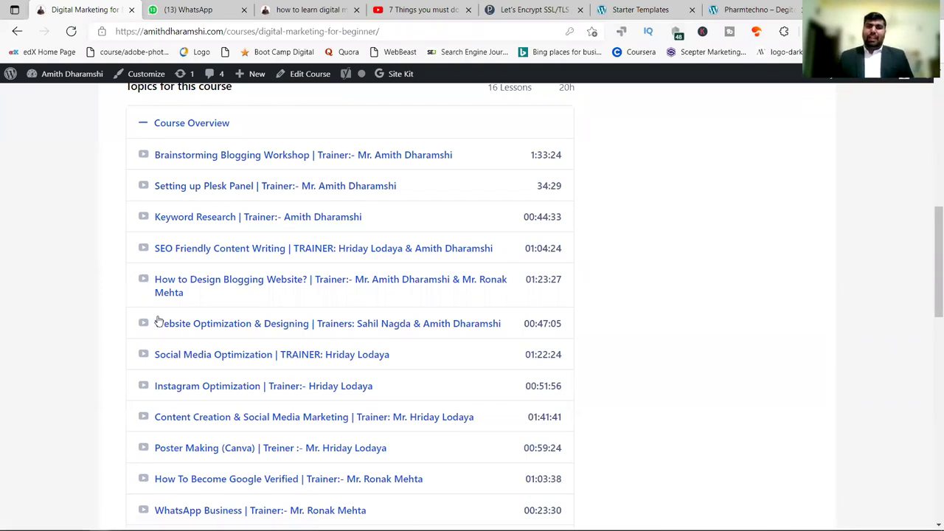
{"action": "scroll", "coordinate": [403, 231], "scroll_direction": "down", "scroll_amount": 6}
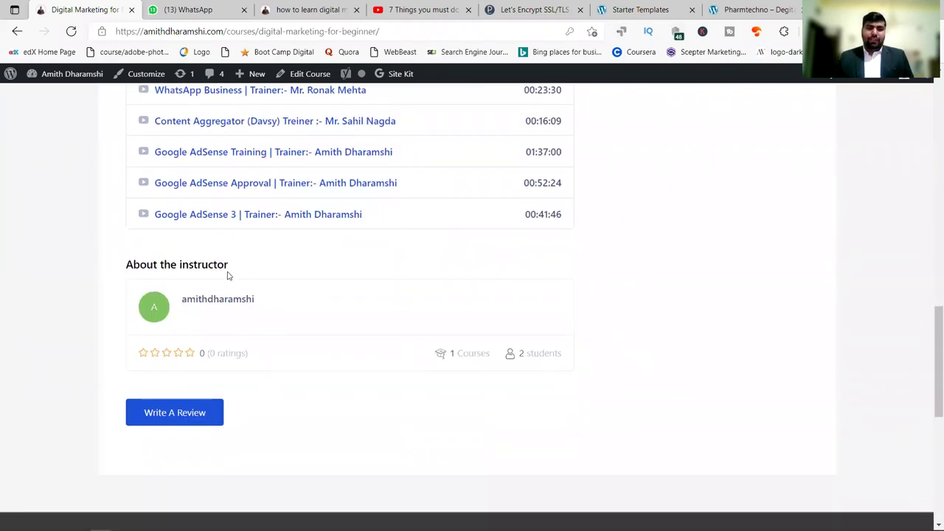
{"action": "scroll", "coordinate": [300, 225], "scroll_direction": "up", "scroll_amount": 1}
{"action": "scroll", "coordinate": [243, 255], "scroll_direction": "down", "scroll_amount": 2}
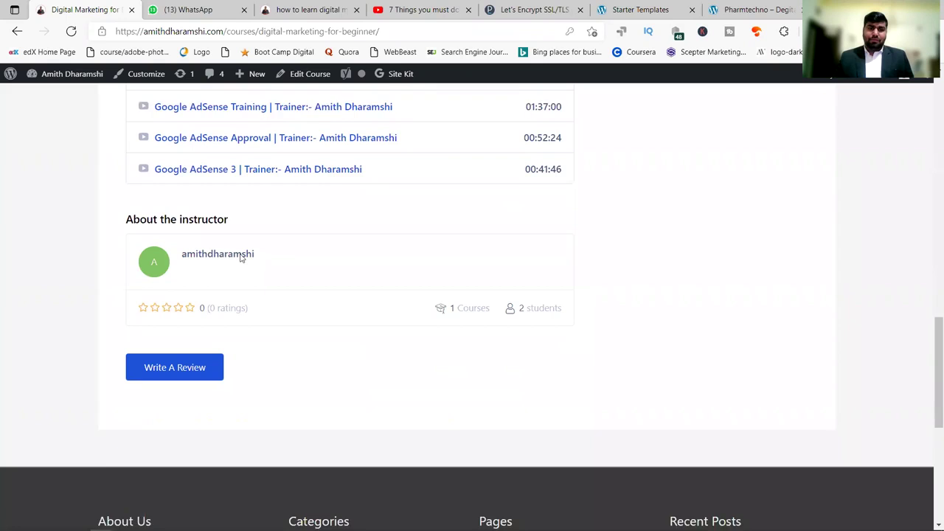
{"action": "scroll", "coordinate": [287, 205], "scroll_direction": "up", "scroll_amount": 11}
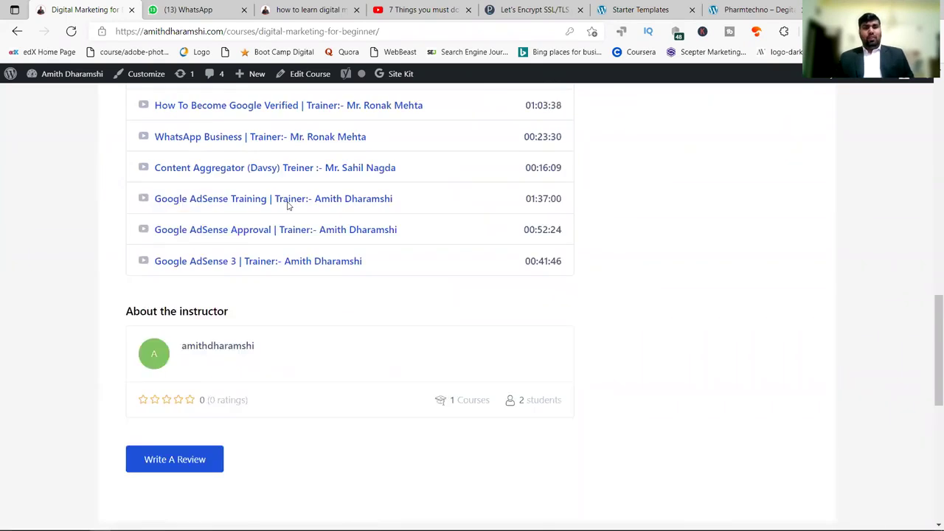
{"action": "scroll", "coordinate": [288, 206], "scroll_direction": "down", "scroll_amount": 5}
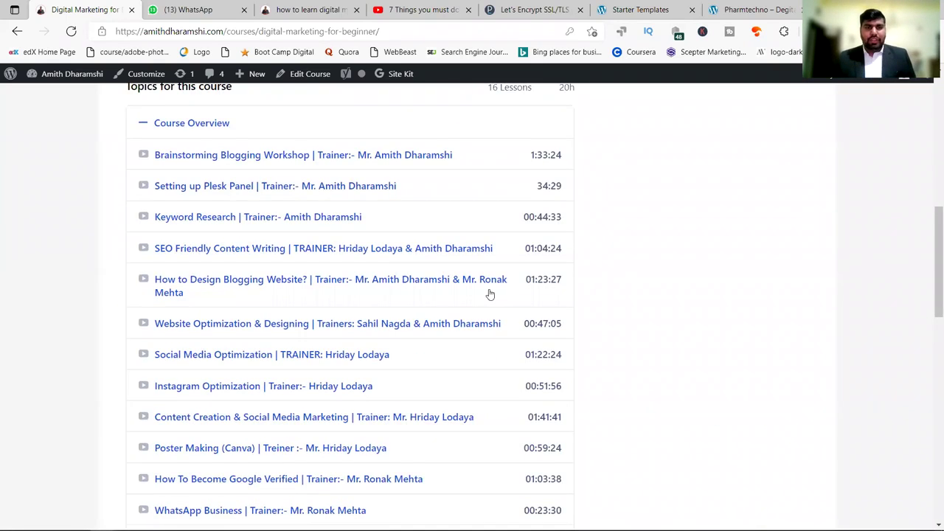
{"action": "scroll", "coordinate": [721, 256], "scroll_direction": "up", "scroll_amount": 4}
{"action": "scroll", "coordinate": [694, 341], "scroll_direction": "up", "scroll_amount": 4}
Step: Start the course and play the Brainstorming Blogging Workshop video from its beginning
{"action": "left_click", "coordinate": [705, 332]}
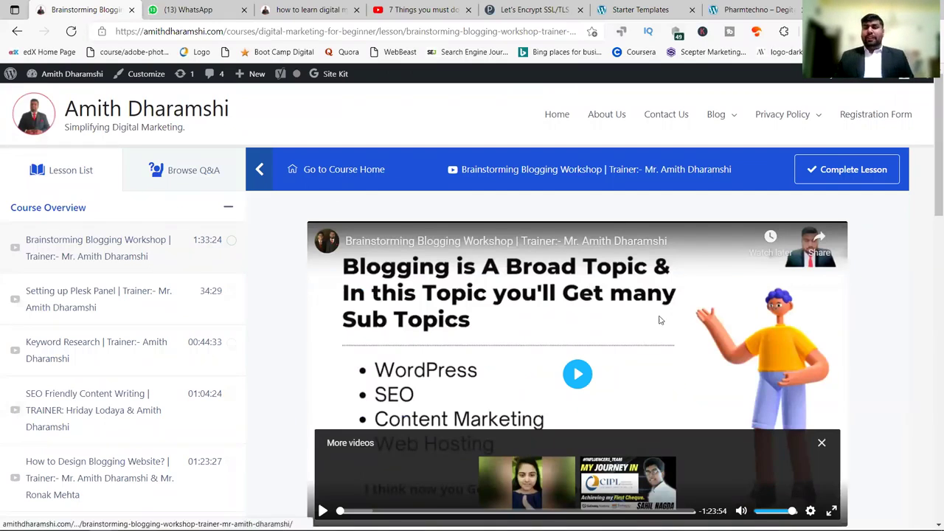
{"action": "scroll", "coordinate": [549, 283], "scroll_direction": "down", "scroll_amount": 2}
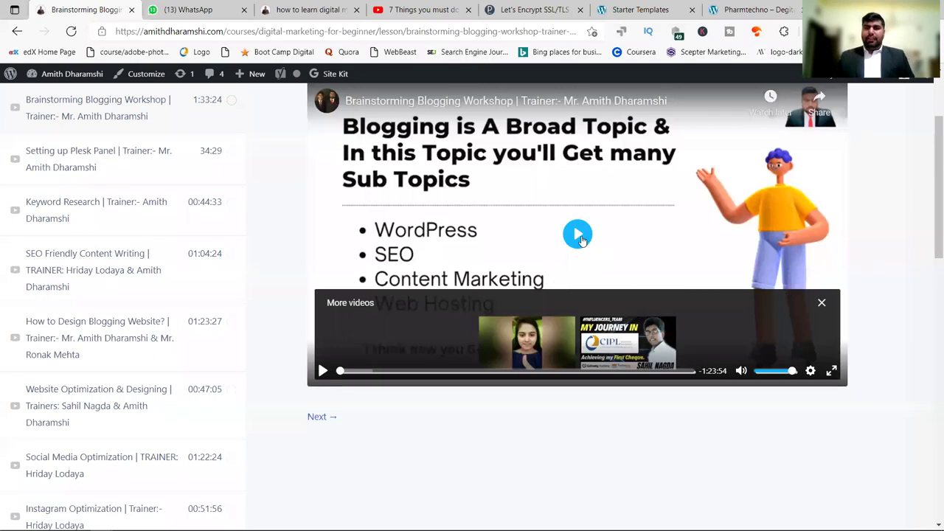
{"action": "left_click", "coordinate": [579, 236]}
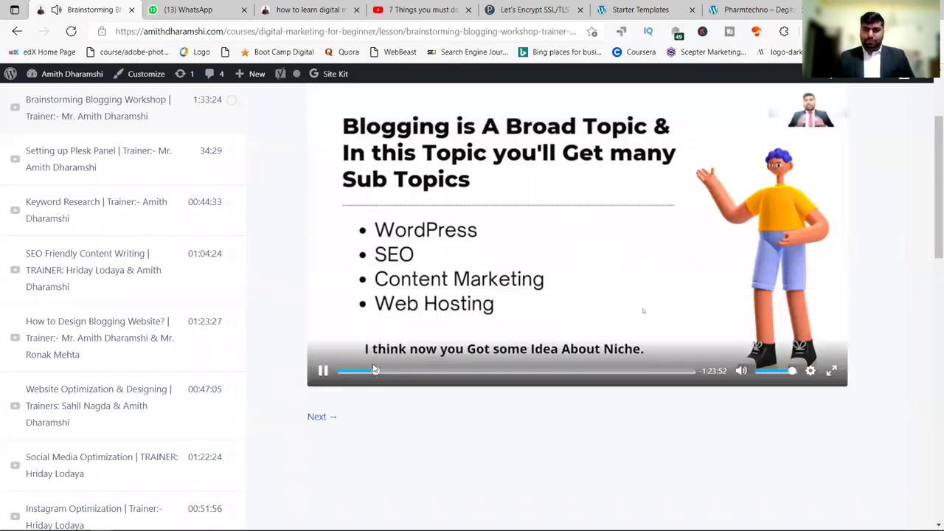
{"action": "left_click_drag", "start_coordinate": [375, 370], "coordinate": [339, 370]}
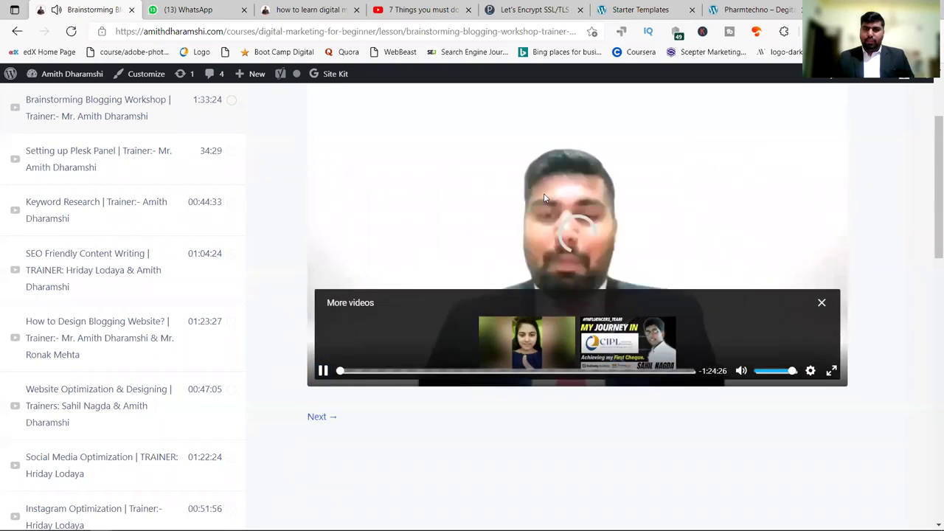
Step: Skip ahead in the workshop video to the topics slide, pause it and dismiss the suggested videos
{"action": "left_click", "coordinate": [347, 371]}
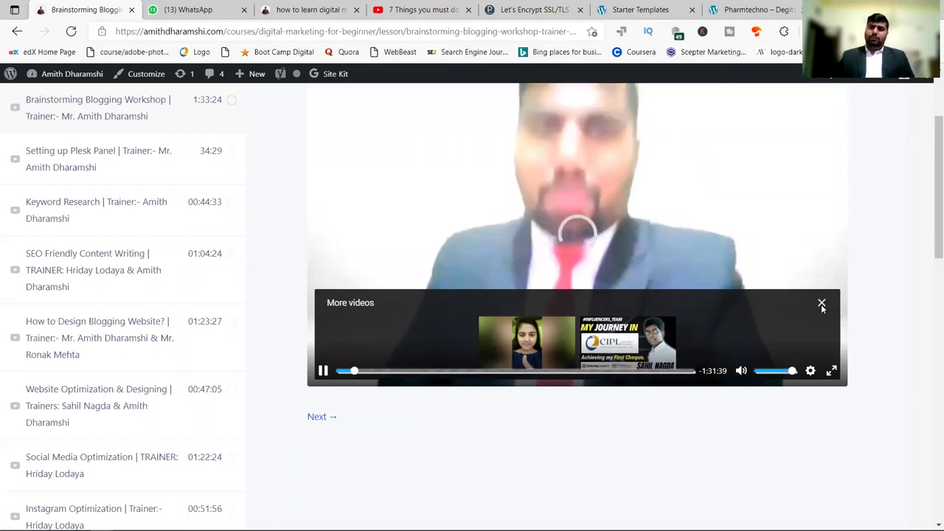
{"action": "key", "text": "space"}
{"action": "left_click", "coordinate": [815, 298]}
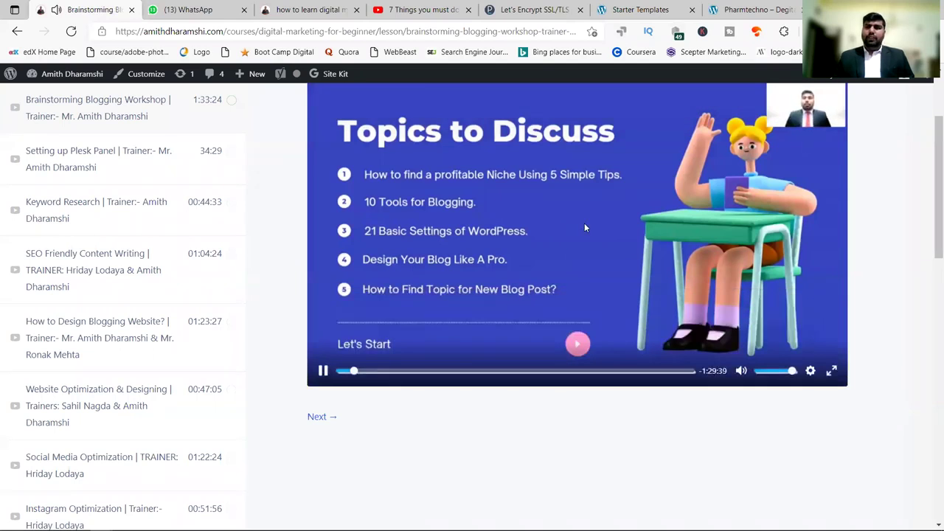
{"action": "left_click", "coordinate": [322, 371]}
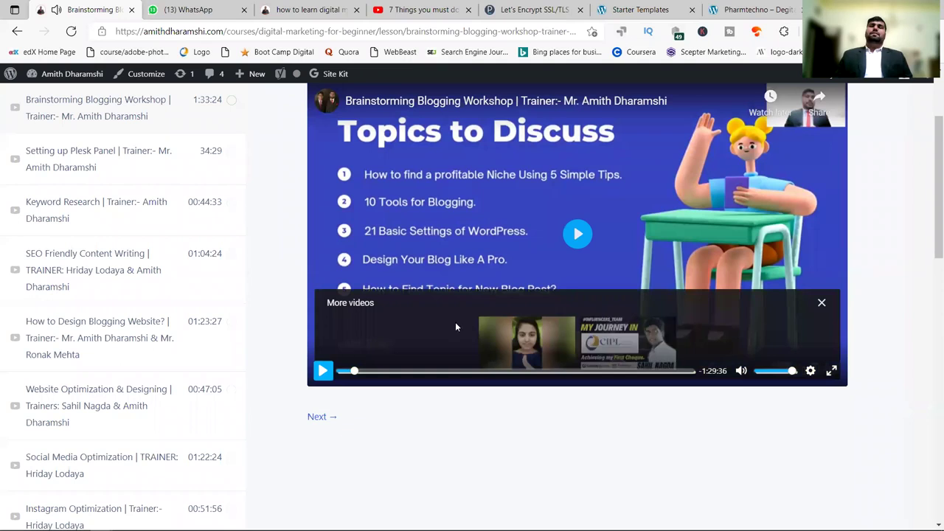
{"action": "left_click", "coordinate": [822, 304]}
Step: Open the Instagram Optimization lesson from the lesson list and start its video
{"action": "scroll", "coordinate": [78, 200], "scroll_direction": "down", "scroll_amount": 4}
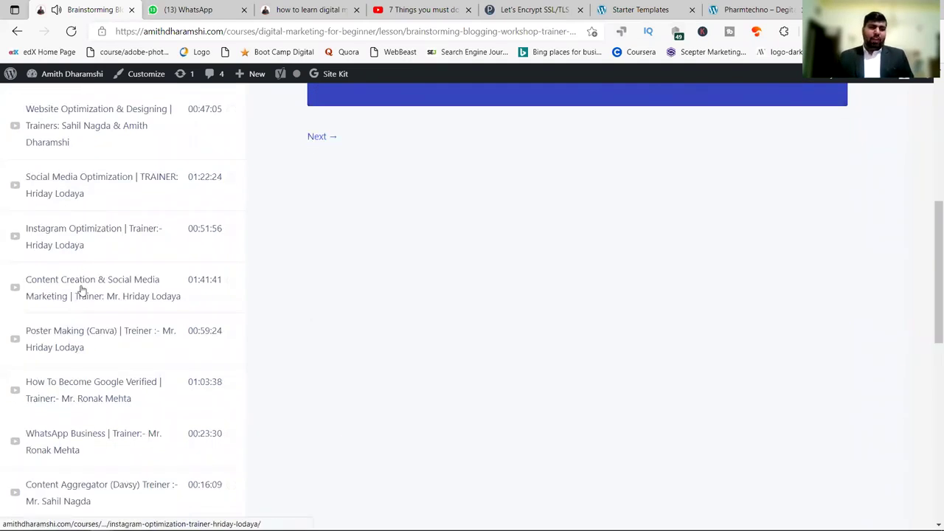
{"action": "left_click", "coordinate": [74, 235]}
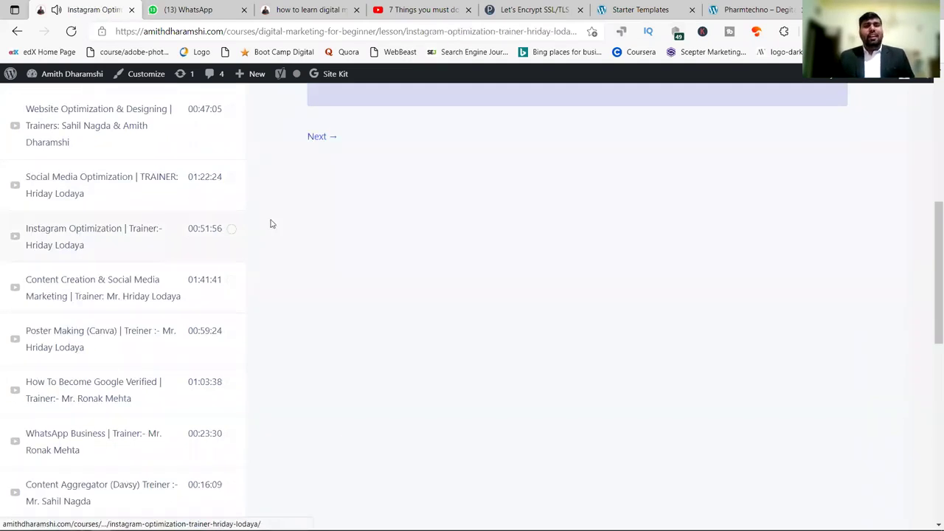
{"action": "scroll", "coordinate": [561, 236], "scroll_direction": "down", "scroll_amount": 2}
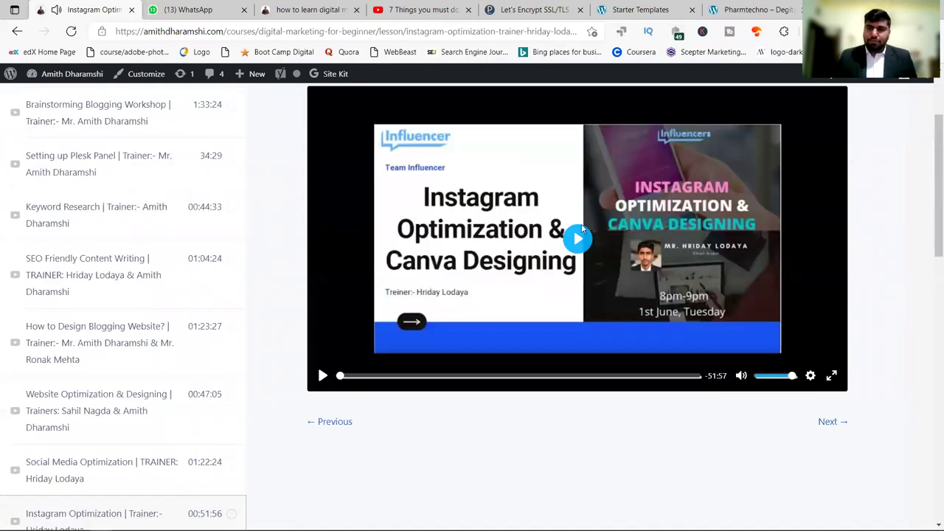
{"action": "scroll", "coordinate": [582, 229], "scroll_direction": "down", "scroll_amount": 1}
{"action": "left_click", "coordinate": [580, 174]}
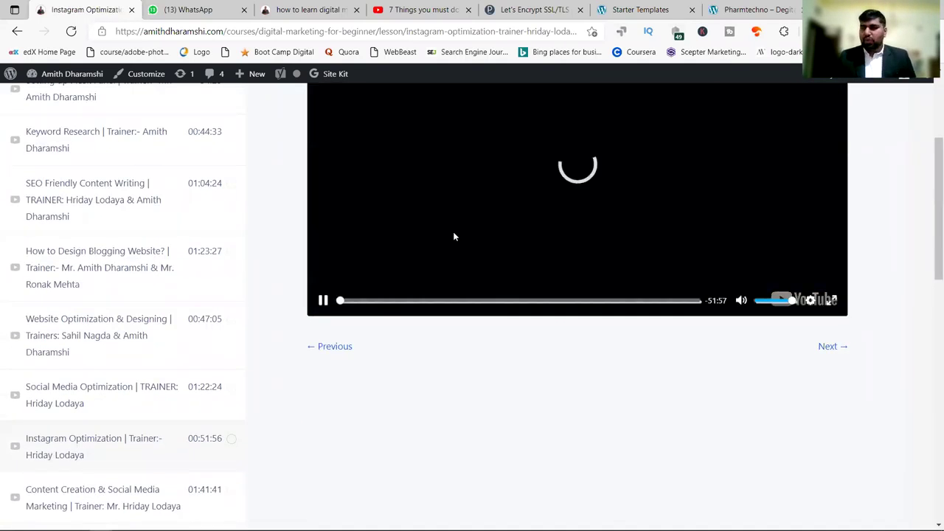
Step: Skip a short way into the Instagram Optimization video and check the player's playback settings
{"action": "left_click", "coordinate": [356, 302]}
{"action": "scroll", "coordinate": [530, 229], "scroll_direction": "up", "scroll_amount": 2}
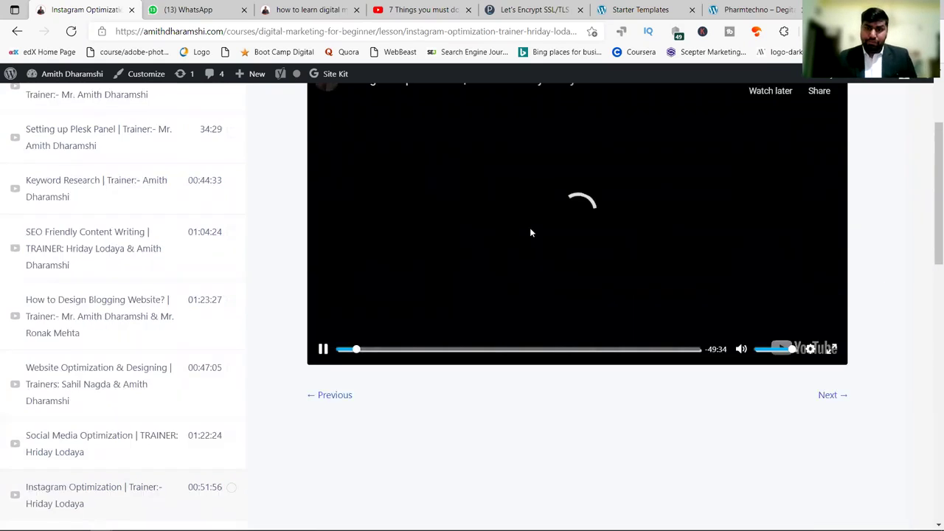
{"action": "scroll", "coordinate": [529, 230], "scroll_direction": "down", "scroll_amount": 2}
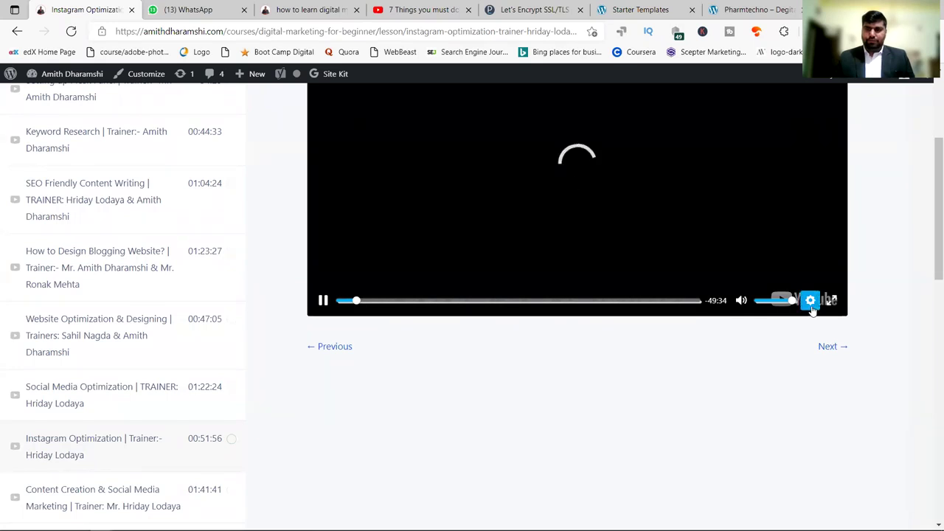
{"action": "left_click", "coordinate": [810, 301]}
{"action": "left_click", "coordinate": [811, 301]}
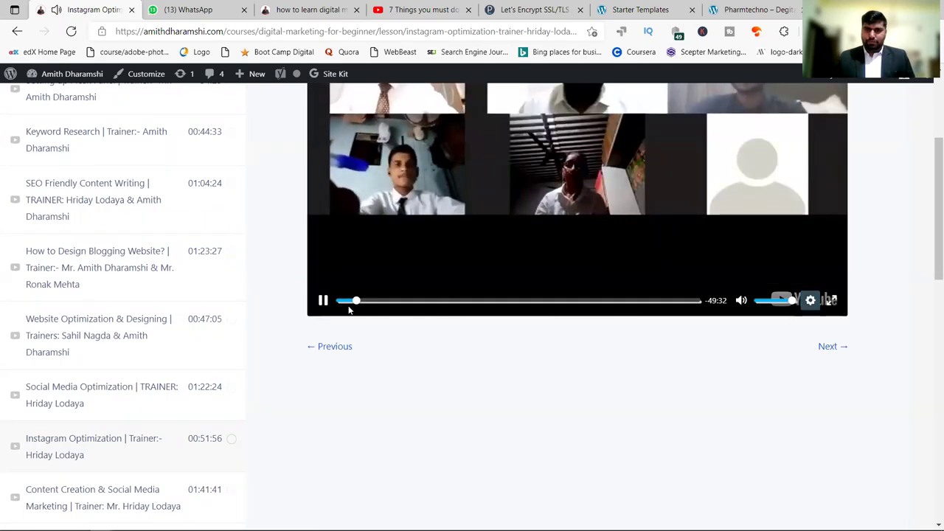
Step: Skip further into the Instagram Optimization video, and start the Keyword Research lesson's video about two minutes in
{"action": "left_click", "coordinate": [391, 301]}
{"action": "scroll", "coordinate": [494, 307], "scroll_direction": "up", "scroll_amount": 1}
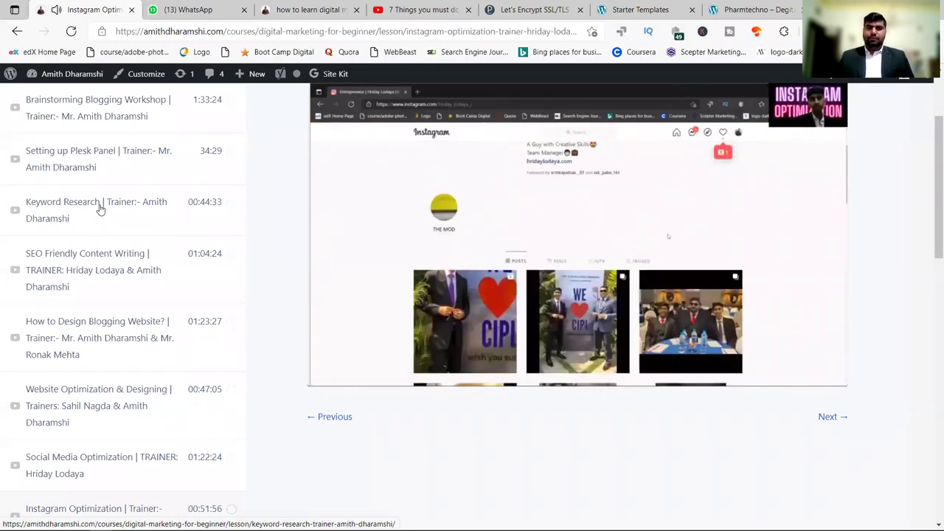
{"action": "left_click", "coordinate": [101, 209]}
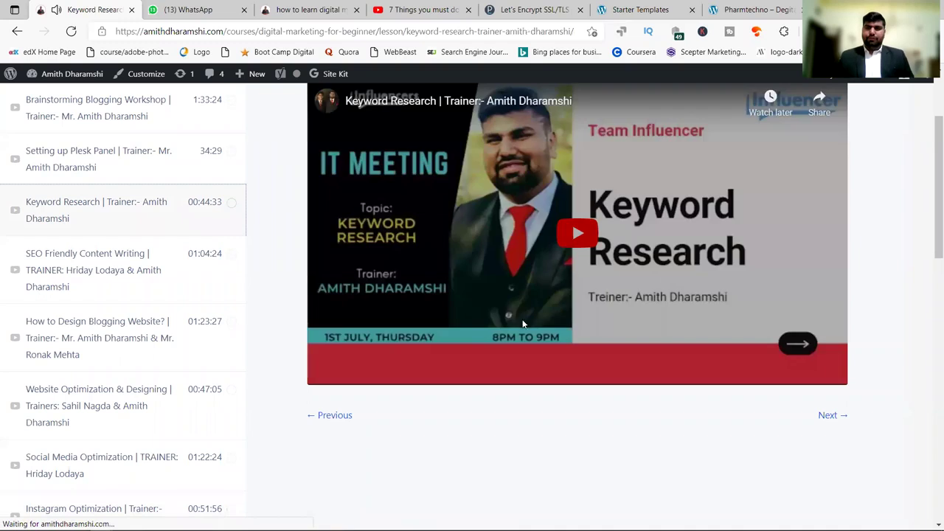
{"action": "left_click", "coordinate": [577, 236]}
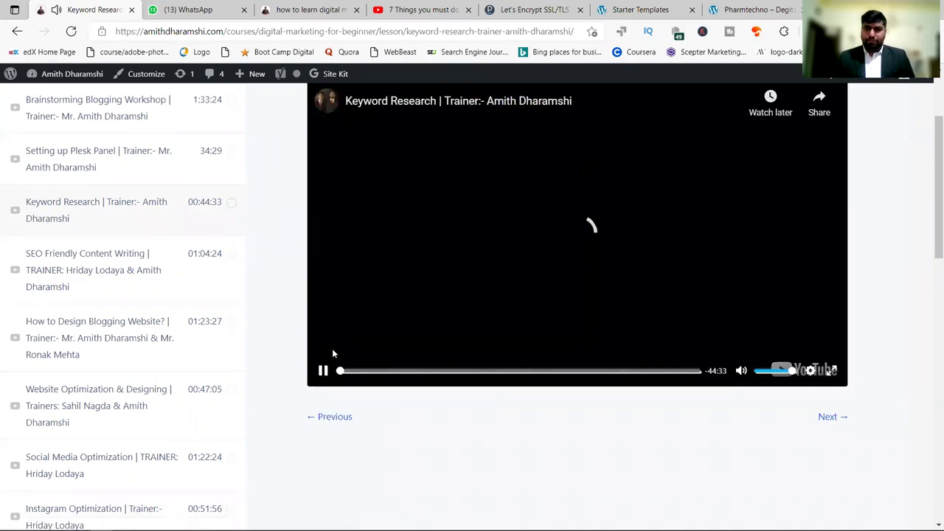
{"action": "left_click", "coordinate": [362, 371]}
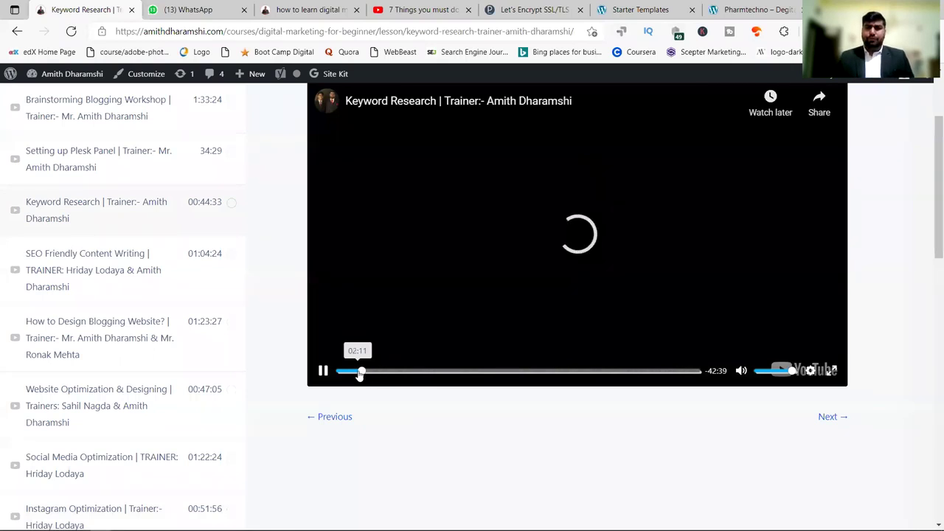
Step: Look through the remaining lessons in the course's lesson list, down to the Google AdSense trainings, and return to the video
{"action": "scroll", "coordinate": [38, 257], "scroll_direction": "down", "scroll_amount": 10}
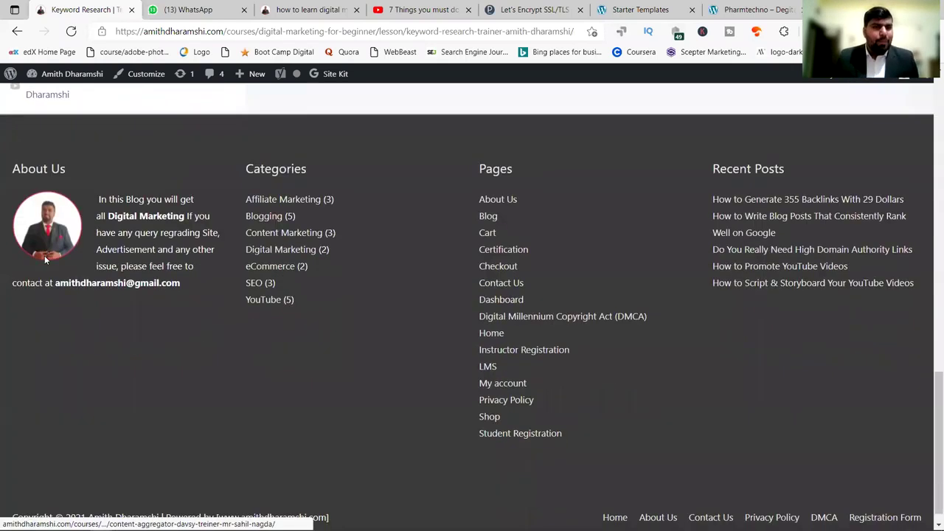
{"action": "scroll", "coordinate": [45, 255], "scroll_direction": "up", "scroll_amount": 5}
{"action": "scroll", "coordinate": [21, 335], "scroll_direction": "down", "scroll_amount": 5}
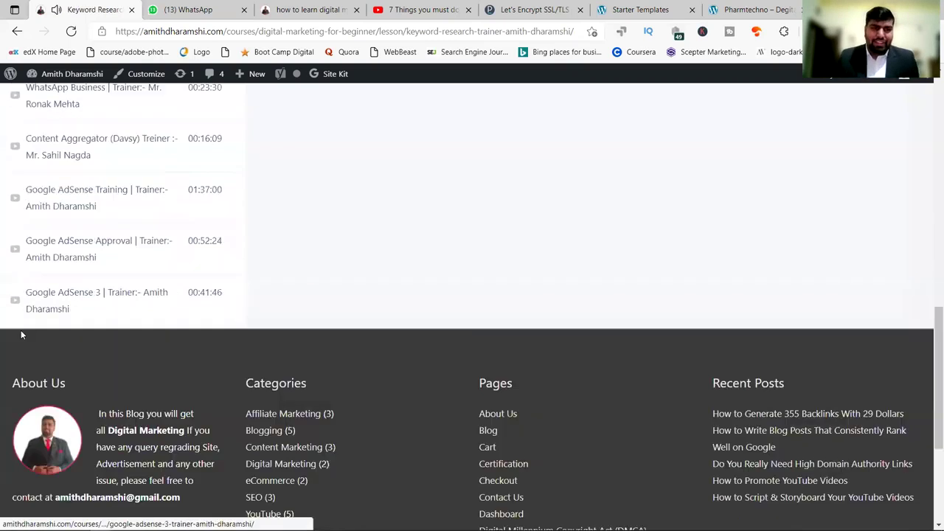
{"action": "scroll", "coordinate": [22, 331], "scroll_direction": "up", "scroll_amount": 15}
{"action": "scroll", "coordinate": [576, 372], "scroll_direction": "down", "scroll_amount": 3}
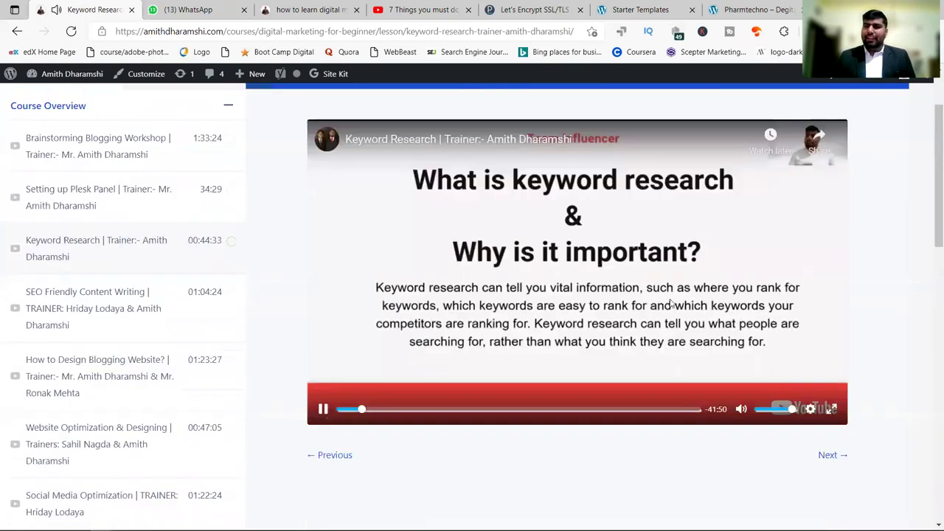
Step: Pause the Keyword Research video on the slide about what keyword research is and why it is important
{"action": "scroll", "coordinate": [546, 310], "scroll_direction": "up", "scroll_amount": 2}
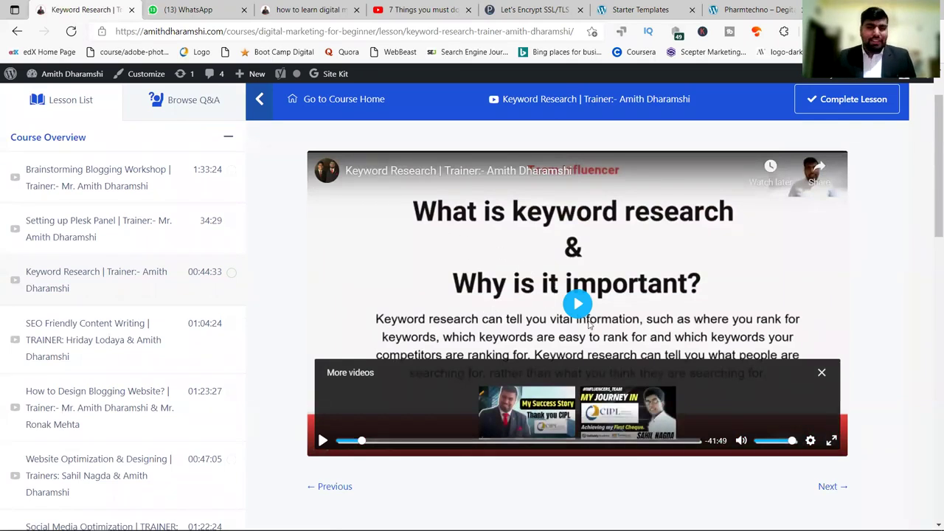
{"action": "left_click", "coordinate": [821, 374]}
{"action": "scroll", "coordinate": [147, 292], "scroll_direction": "up", "scroll_amount": 1}
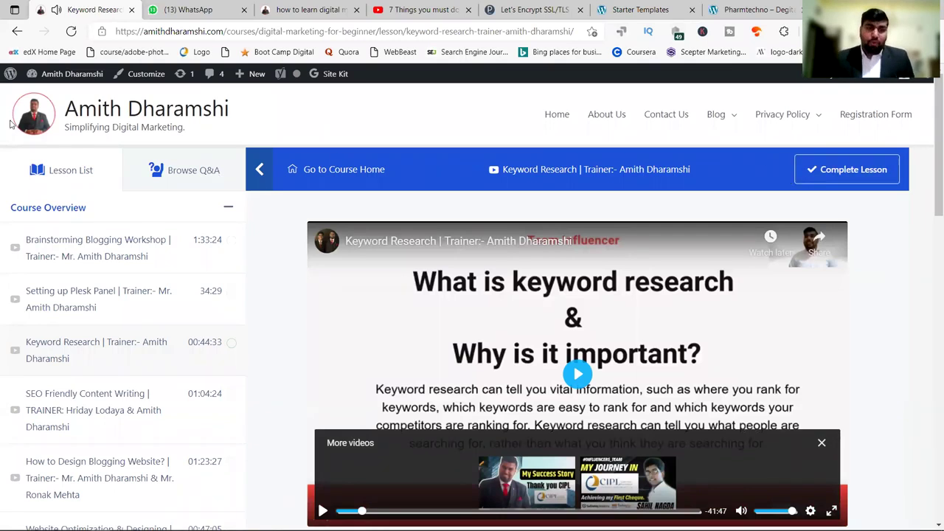
Step: Check the lesson's question-and-answer section, and return to the lesson list and look over it
{"action": "left_click", "coordinate": [196, 167]}
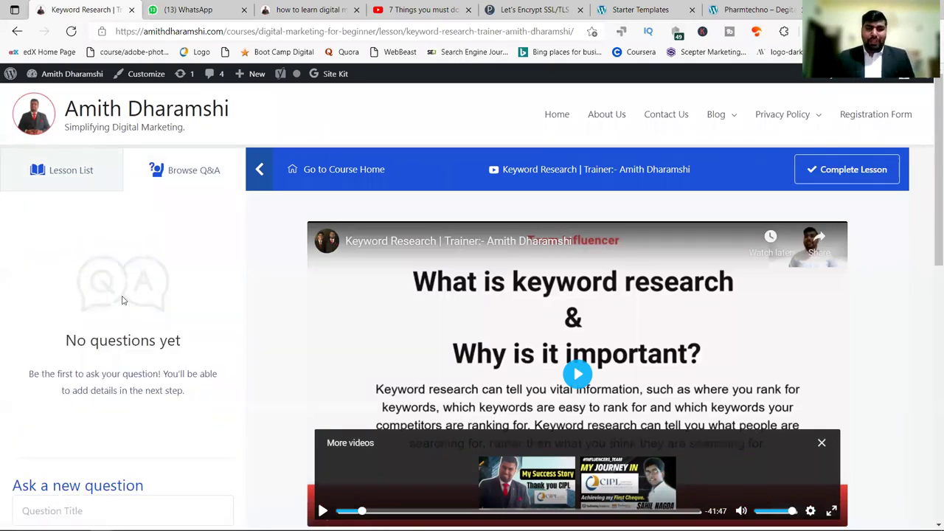
{"action": "left_click", "coordinate": [72, 170]}
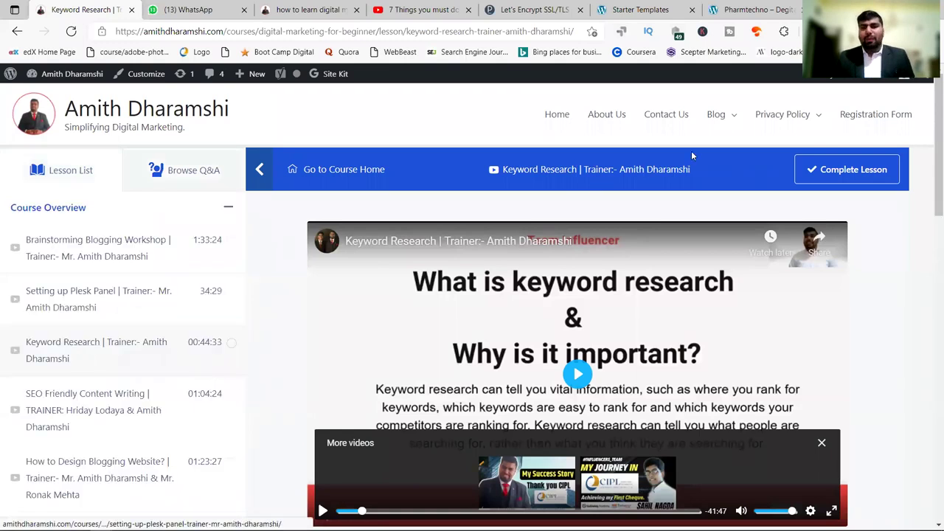
{"action": "scroll", "coordinate": [430, 189], "scroll_direction": "down", "scroll_amount": 5}
{"action": "scroll", "coordinate": [635, 333], "scroll_direction": "up", "scroll_amount": 5}
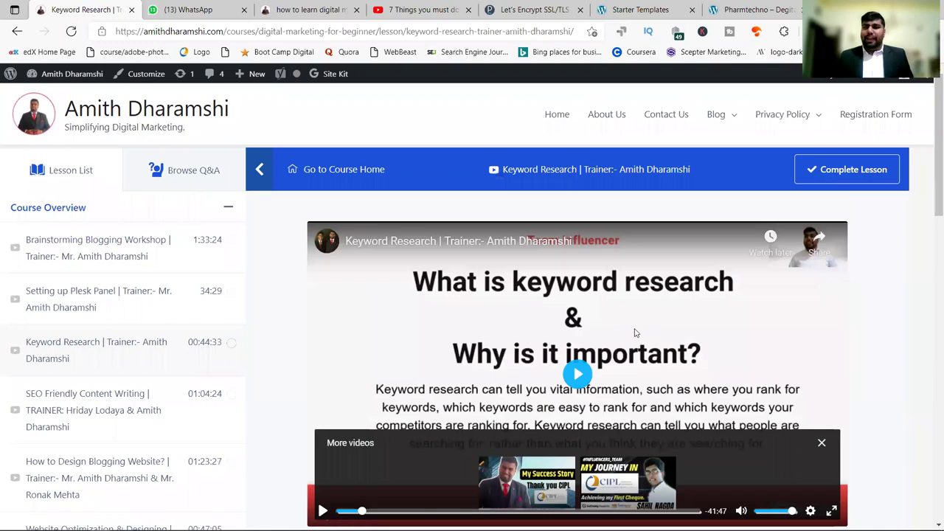
Step: Switch to Plesk and continue issuing the Let's Encrypt wildcard certificate for blog.pharmtechno.com
{"action": "left_click", "coordinate": [569, 6]}
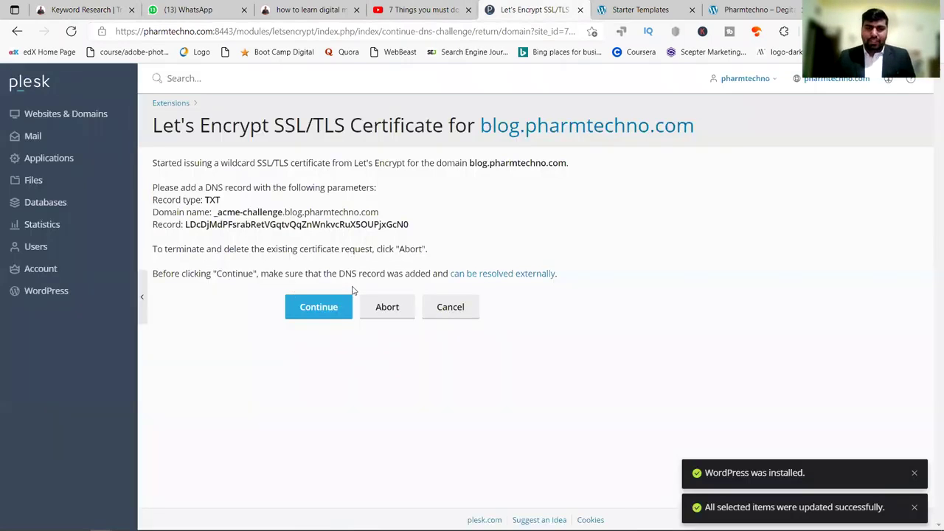
{"action": "left_click", "coordinate": [315, 307]}
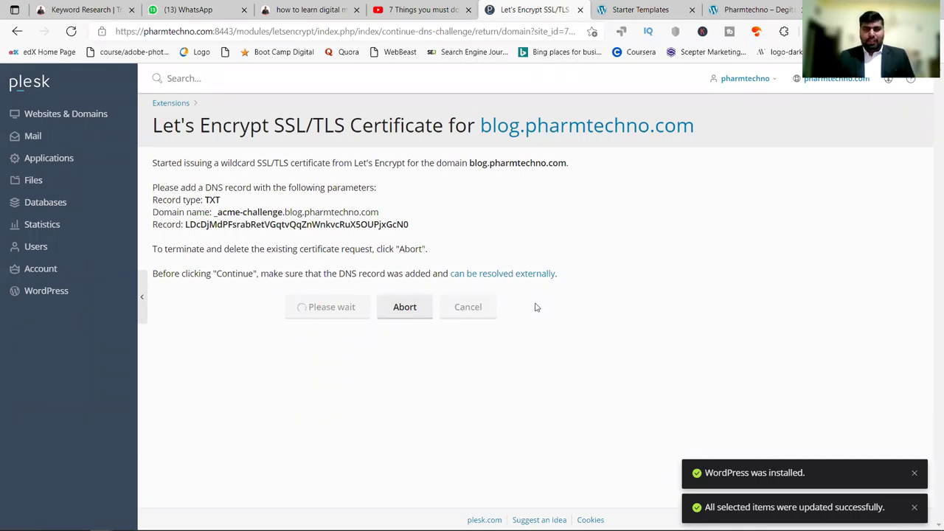
Step: Check the Nutritionist template import in WordPress and reload the Pharmtechno home page to show the imported site
{"action": "left_click", "coordinate": [616, 8]}
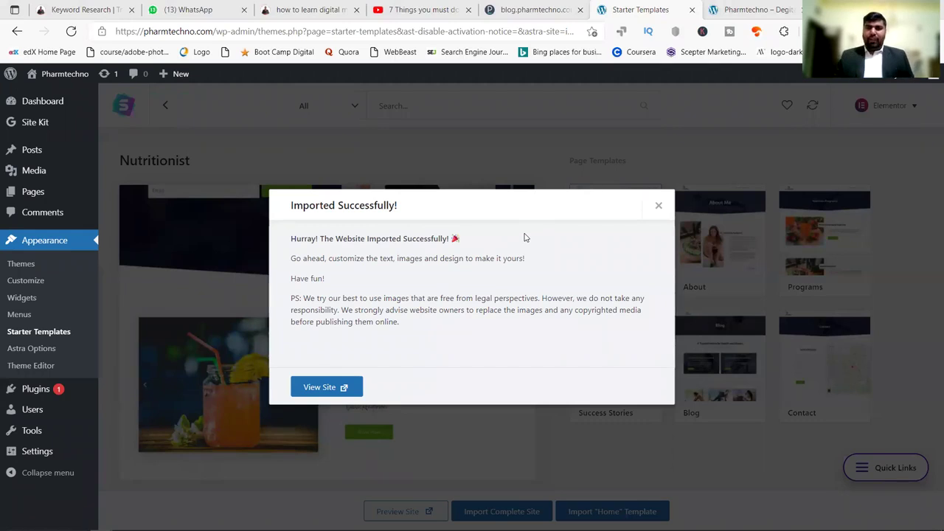
{"action": "left_click", "coordinate": [733, 7]}
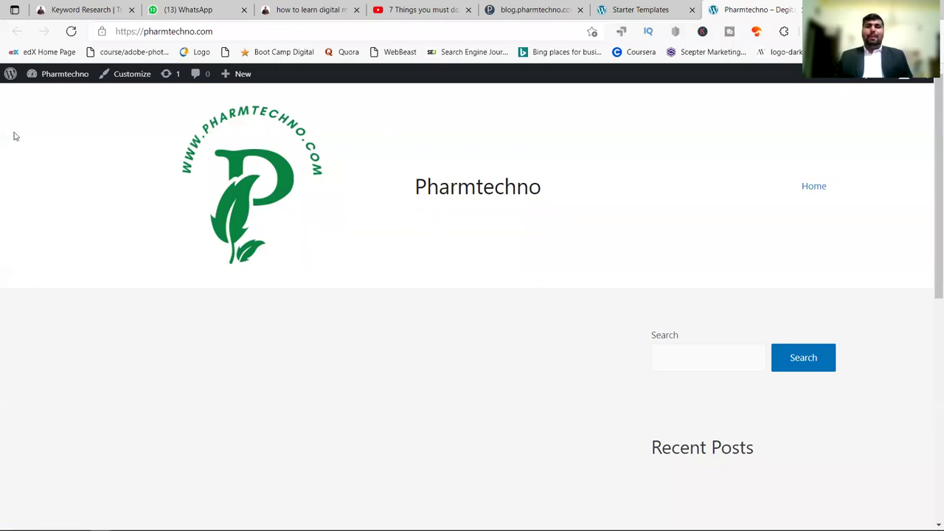
{"action": "left_click", "coordinate": [71, 31]}
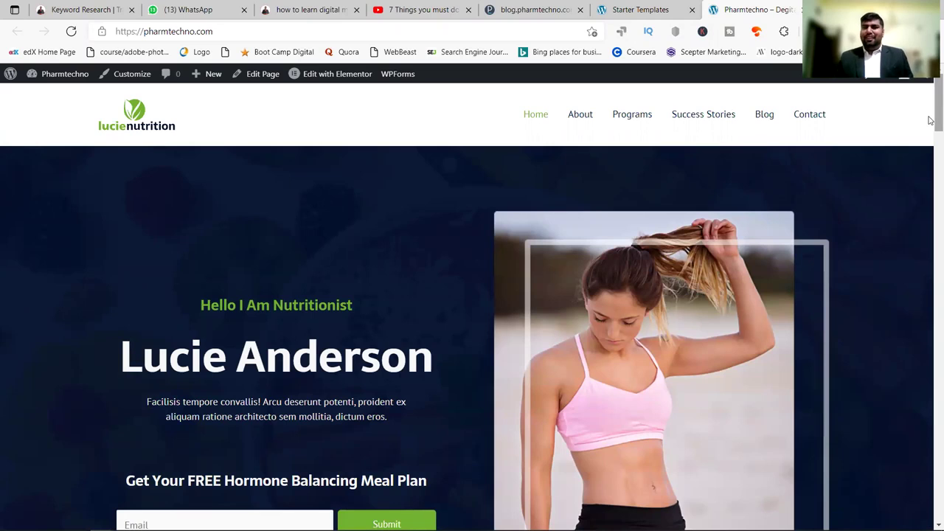
Step: Look through the imported home page from the hero section through the book promotion to the footer and back up
{"action": "scroll", "coordinate": [929, 121], "scroll_direction": "down", "scroll_amount": 2}
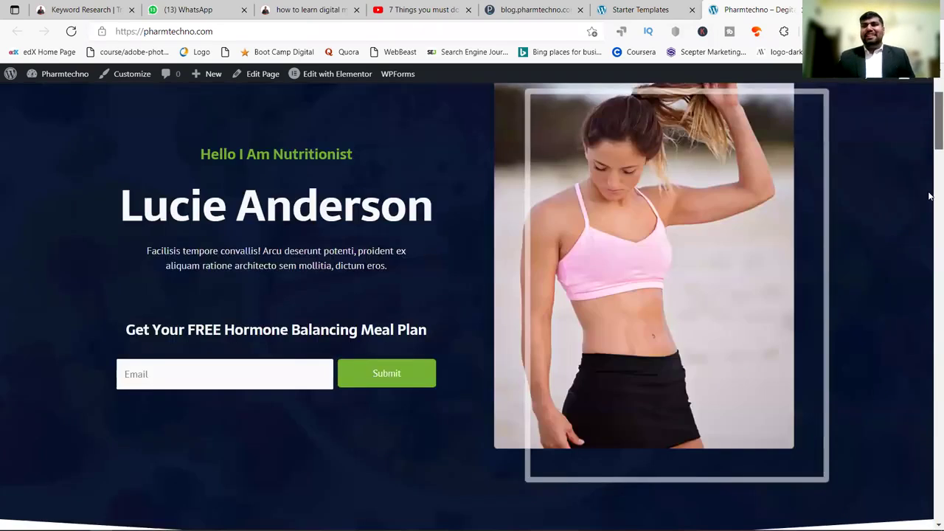
{"action": "scroll", "coordinate": [929, 196], "scroll_direction": "down", "scroll_amount": 20}
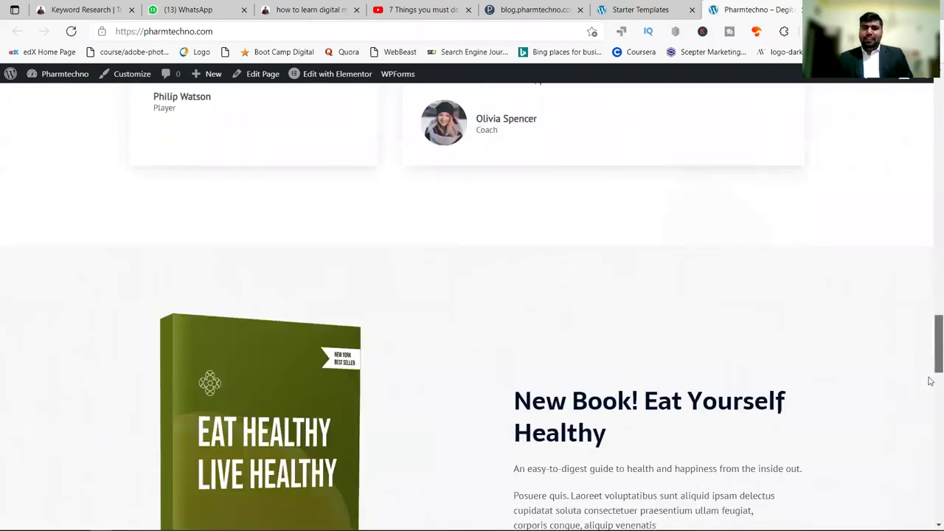
{"action": "scroll", "coordinate": [929, 380], "scroll_direction": "down", "scroll_amount": 5}
{"action": "scroll", "coordinate": [930, 383], "scroll_direction": "up", "scroll_amount": 2}
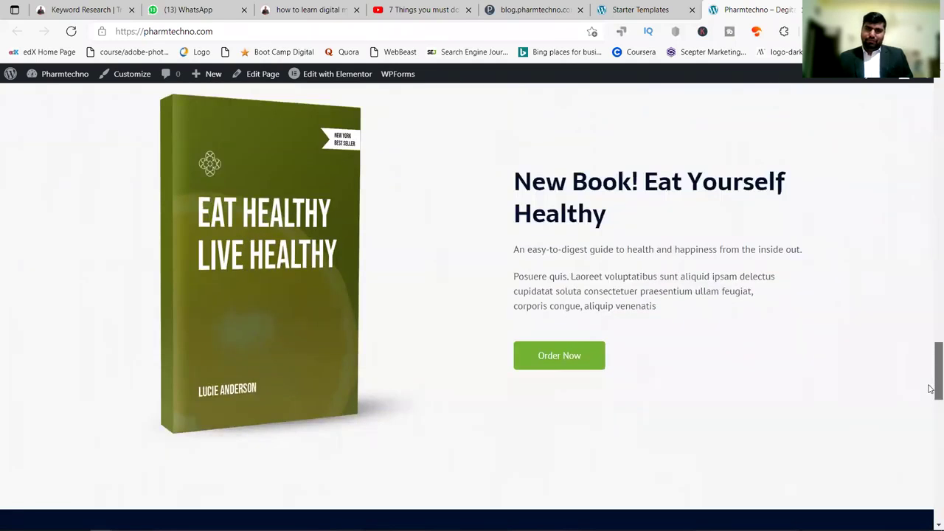
{"action": "scroll", "coordinate": [929, 389], "scroll_direction": "down", "scroll_amount": 14}
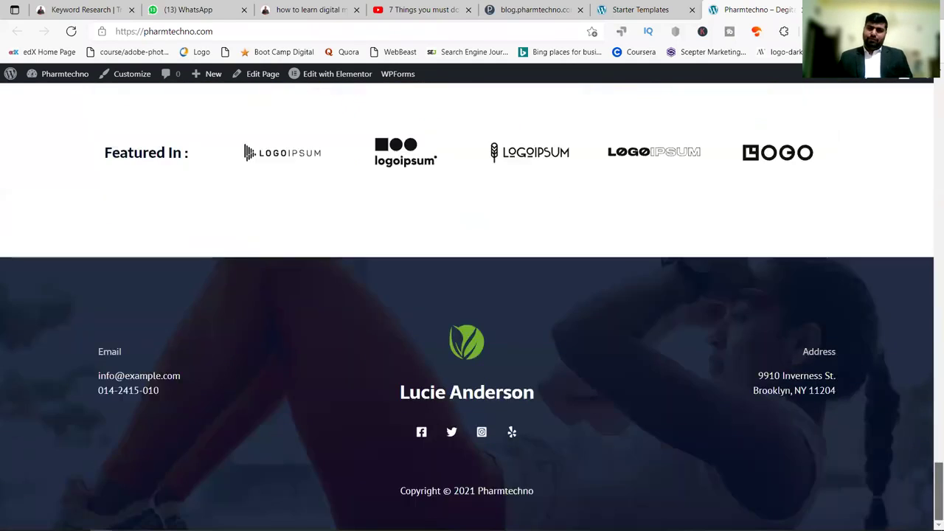
{"action": "scroll", "coordinate": [930, 272], "scroll_direction": "up", "scroll_amount": 18}
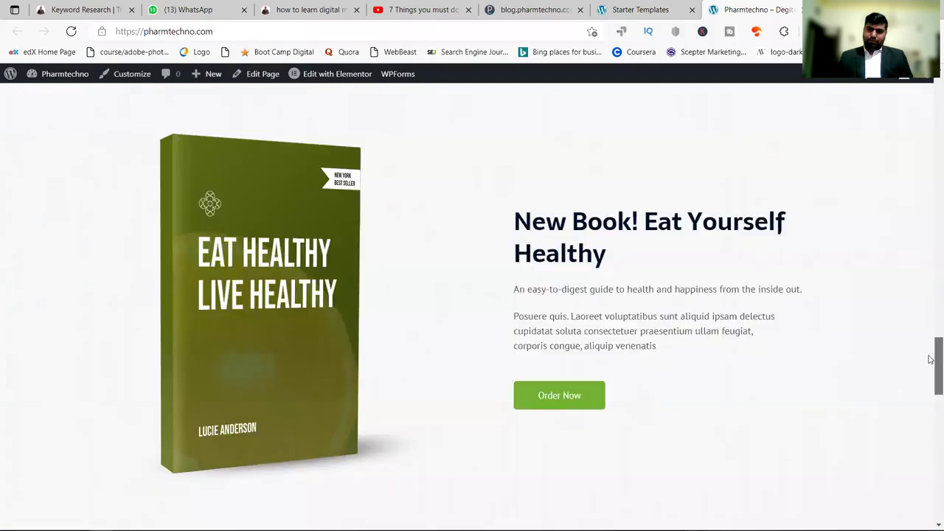
{"action": "mouse_move", "coordinate": [930, 273]}
{"action": "left_mouse_down"}
{"action": "mouse_move", "coordinate": [931, 84]}
{"action": "mouse_move", "coordinate": [931, 525]}
{"action": "mouse_move", "coordinate": [931, 84]}
{"action": "left_mouse_up"}
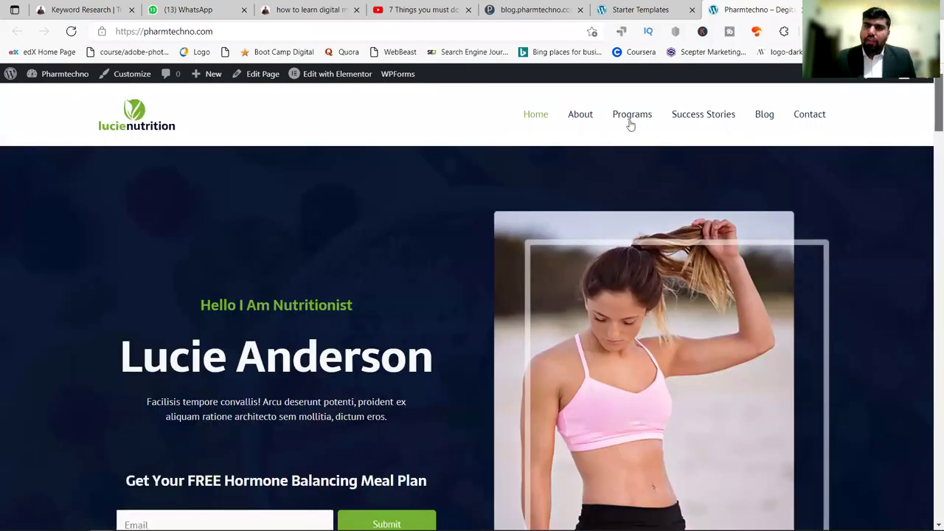
Step: Open the site's About page and look through its biography, statistics and nutrition sections down to the footer
{"action": "left_click", "coordinate": [582, 118]}
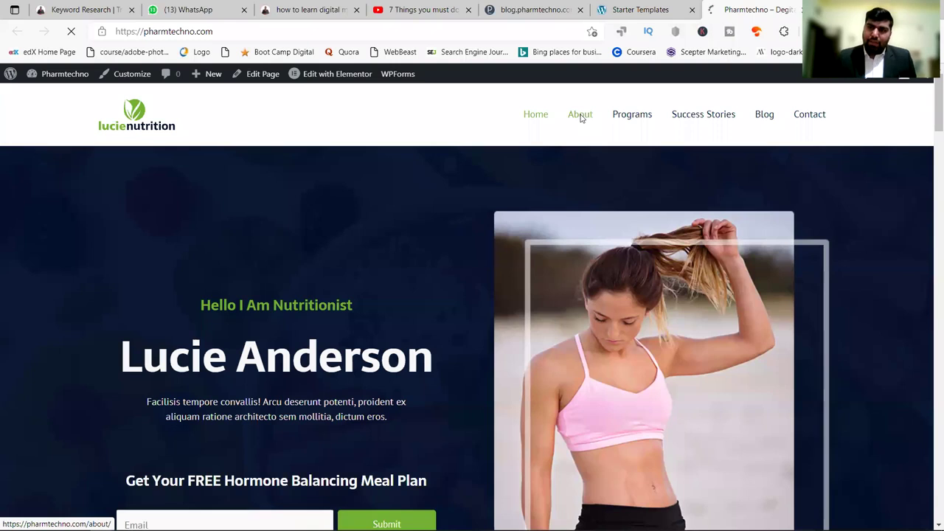
{"action": "scroll", "coordinate": [325, 261], "scroll_direction": "down", "scroll_amount": 5}
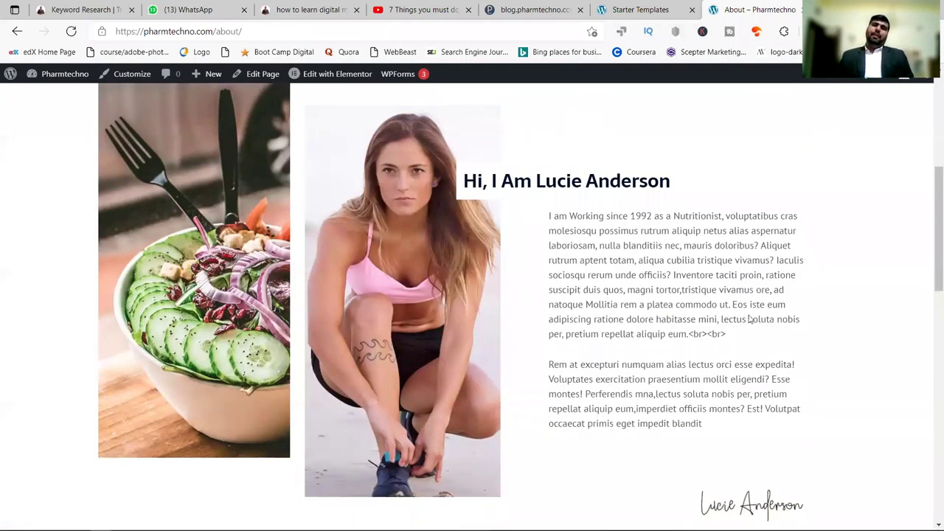
{"action": "scroll", "coordinate": [748, 319], "scroll_direction": "down", "scroll_amount": 5}
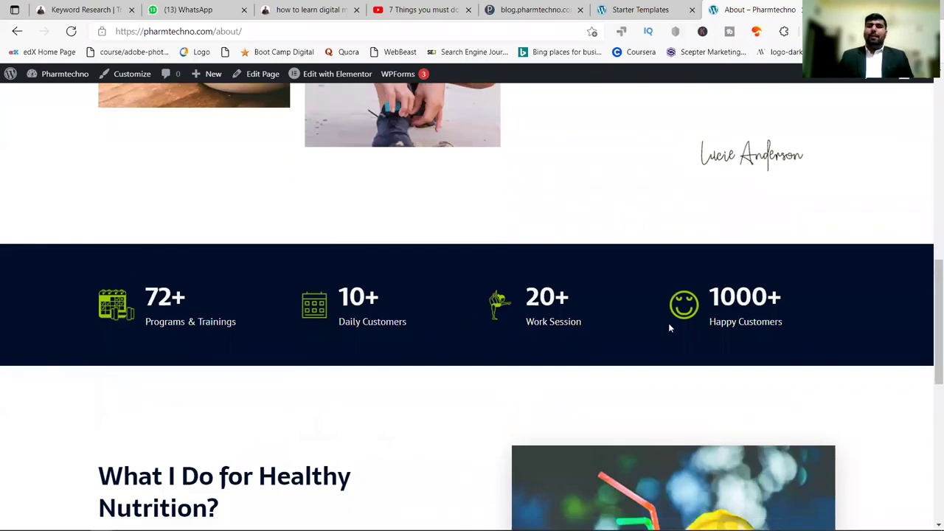
{"action": "scroll", "coordinate": [550, 311], "scroll_direction": "down", "scroll_amount": 3}
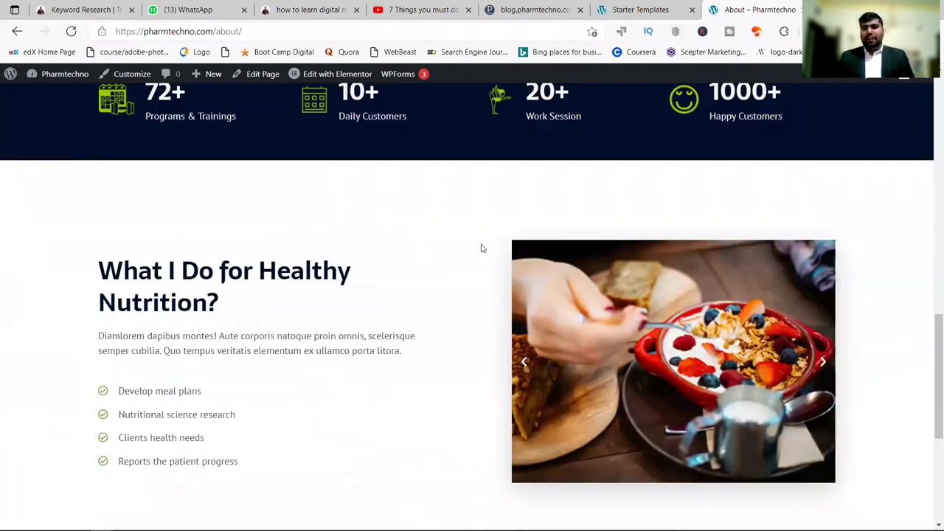
{"action": "scroll", "coordinate": [686, 288], "scroll_direction": "down", "scroll_amount": 4}
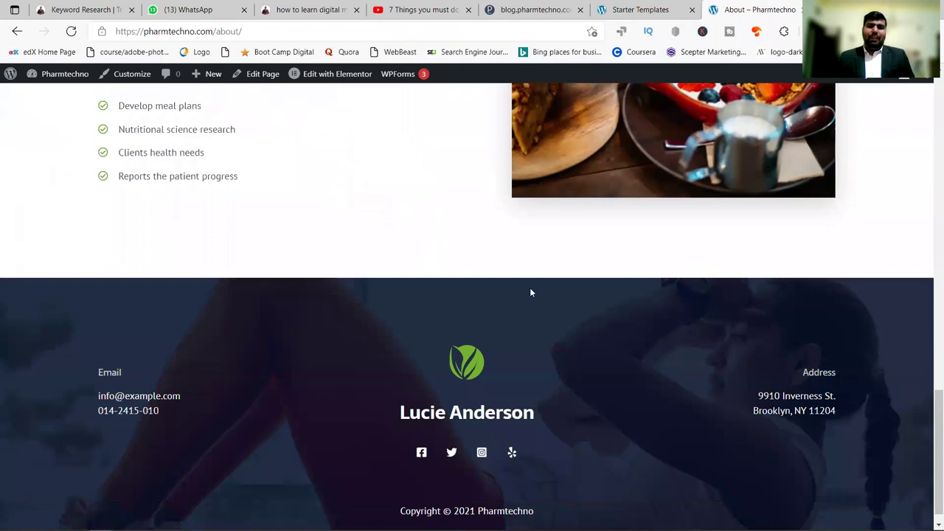
{"action": "scroll", "coordinate": [686, 262], "scroll_direction": "up", "scroll_amount": 6}
{"action": "scroll", "coordinate": [698, 259], "scroll_direction": "up", "scroll_amount": 8}
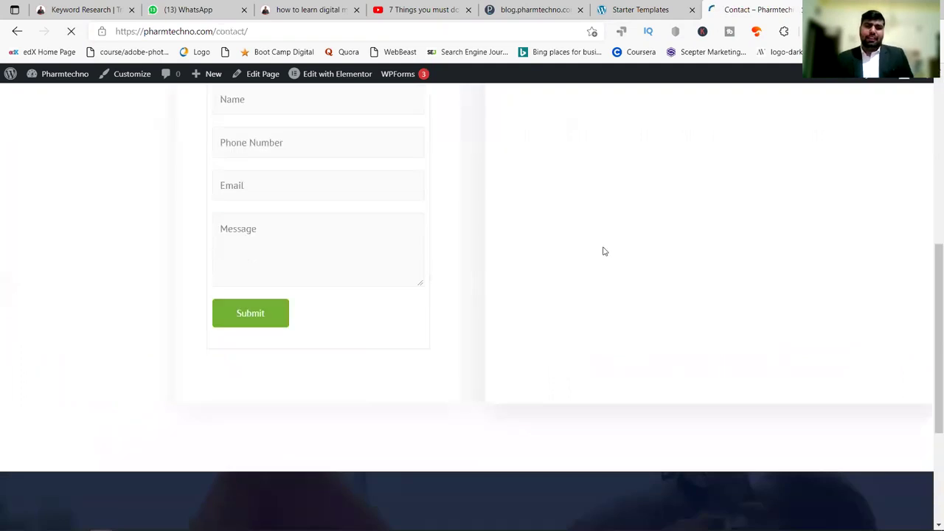
Step: Examine the message form and map on the site's Contact page
{"action": "scroll", "coordinate": [295, 279], "scroll_direction": "down", "scroll_amount": 3}
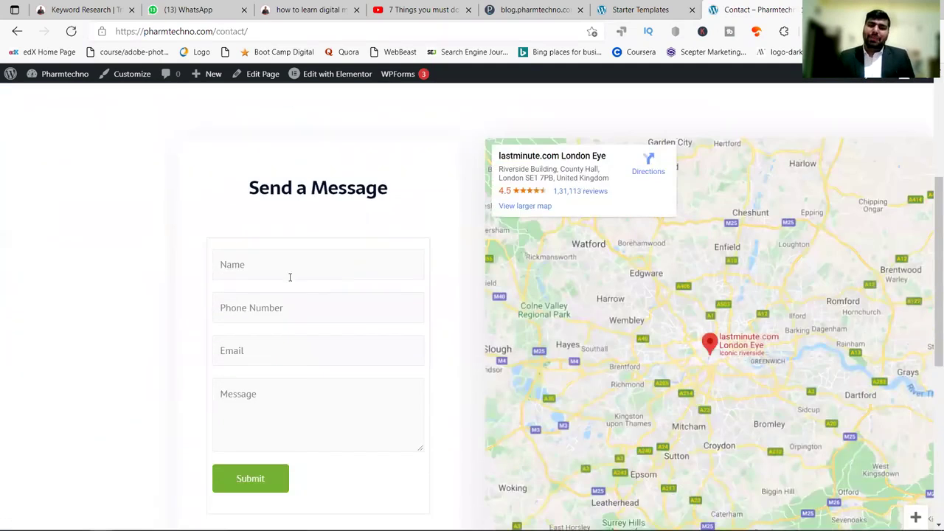
{"action": "scroll", "coordinate": [694, 202], "scroll_direction": "up", "scroll_amount": 5}
{"action": "scroll", "coordinate": [716, 202], "scroll_direction": "up", "scroll_amount": 1}
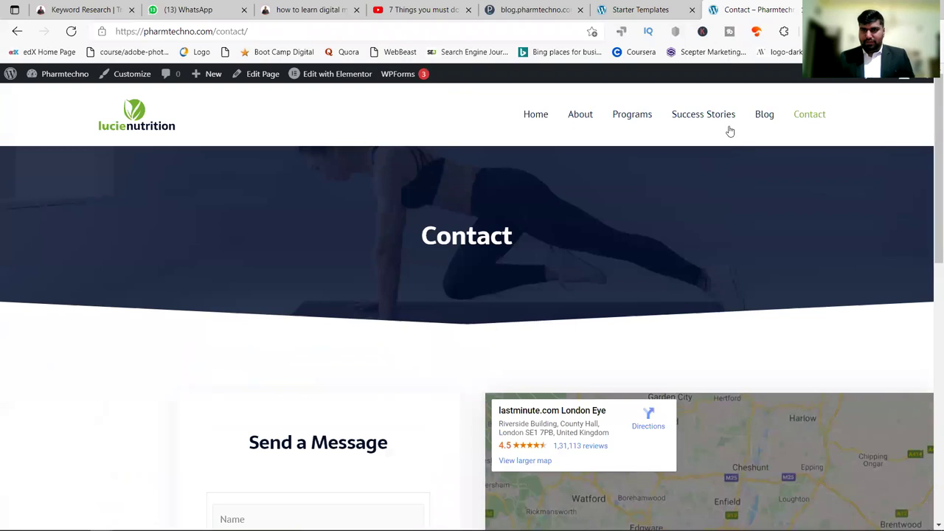
Step: Open the site's Blog page and look through its posts down to the footer and back up
{"action": "left_click", "coordinate": [760, 118]}
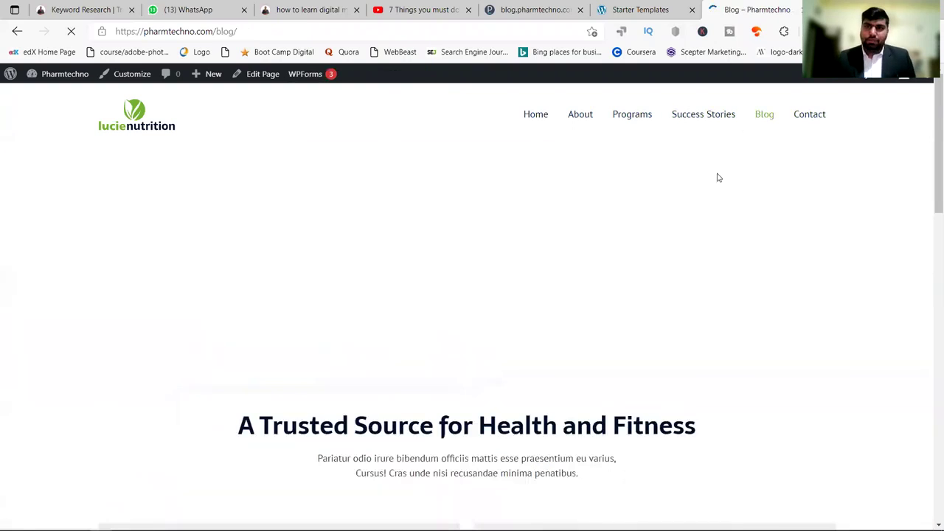
{"action": "scroll", "coordinate": [473, 256], "scroll_direction": "down", "scroll_amount": 10}
{"action": "scroll", "coordinate": [472, 257], "scroll_direction": "down", "scroll_amount": 3}
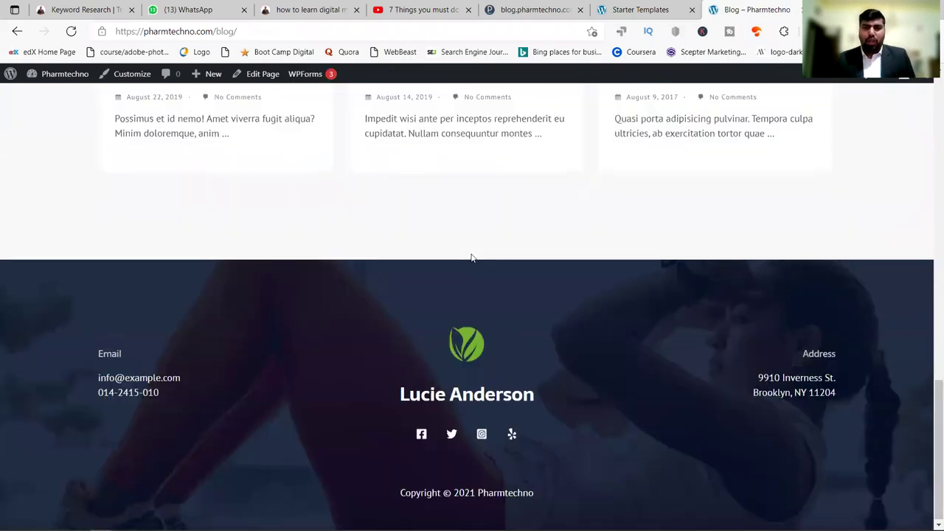
{"action": "scroll", "coordinate": [472, 257], "scroll_direction": "up", "scroll_amount": 5}
{"action": "scroll", "coordinate": [473, 258], "scroll_direction": "up", "scroll_amount": 10}
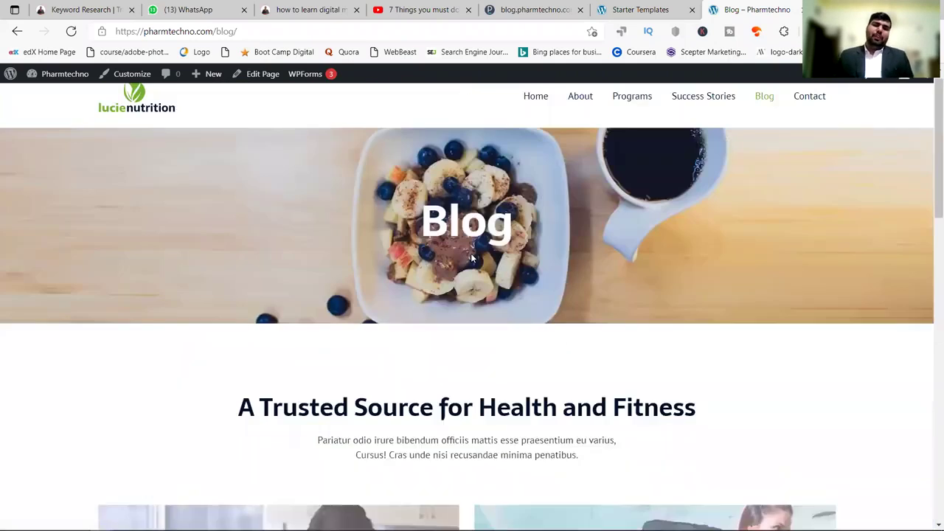
Step: Open the site's Programs page and look through it down to the footer and back up
{"action": "left_click", "coordinate": [636, 128]}
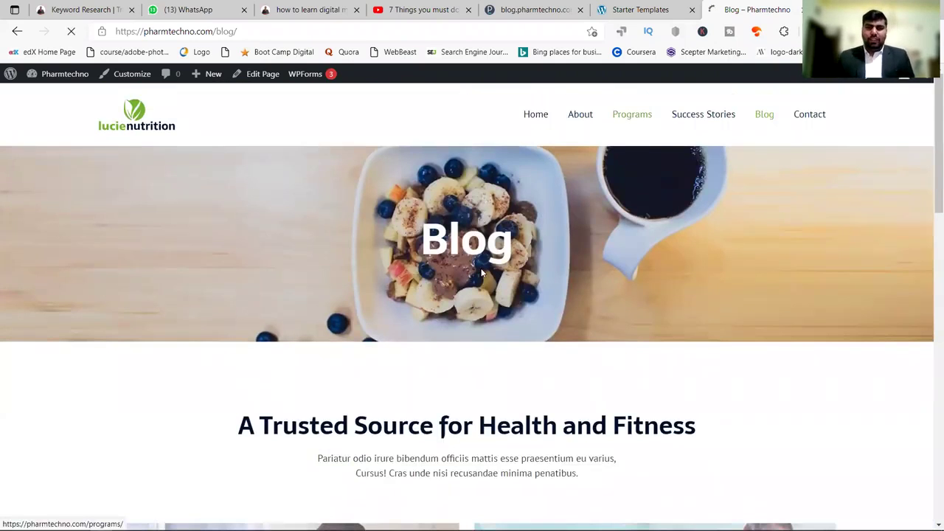
{"action": "scroll", "coordinate": [481, 273], "scroll_direction": "down", "scroll_amount": 10}
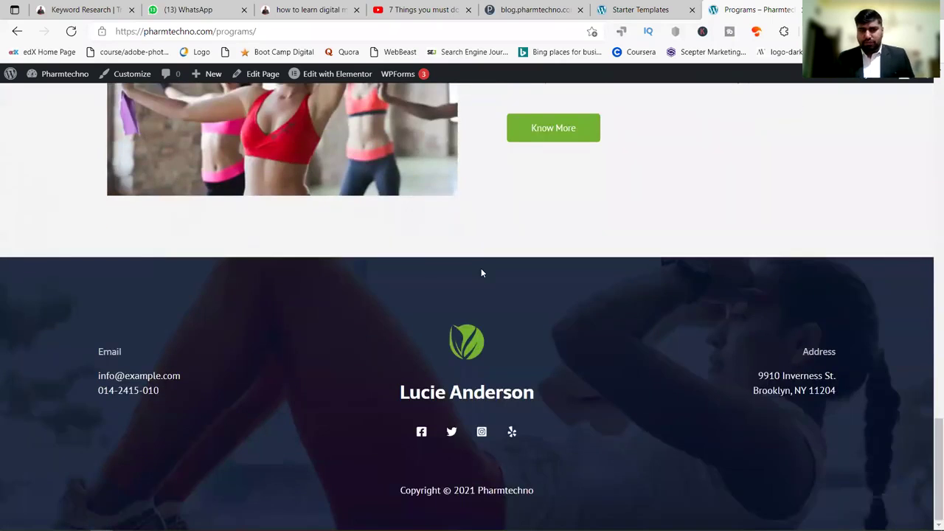
{"action": "scroll", "coordinate": [481, 273], "scroll_direction": "up", "scroll_amount": 10}
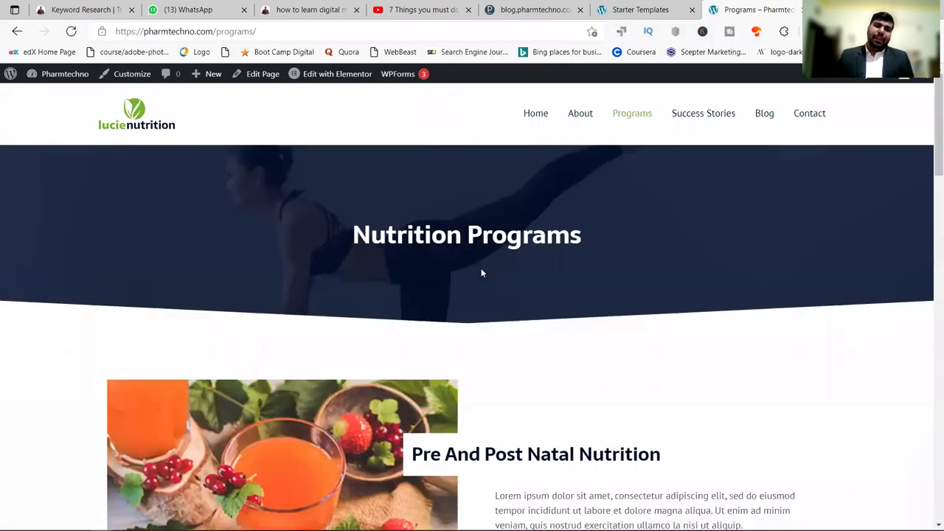
Step: Open the site's Success Stories page and look through its testimonials down to the footer
{"action": "left_click", "coordinate": [694, 126]}
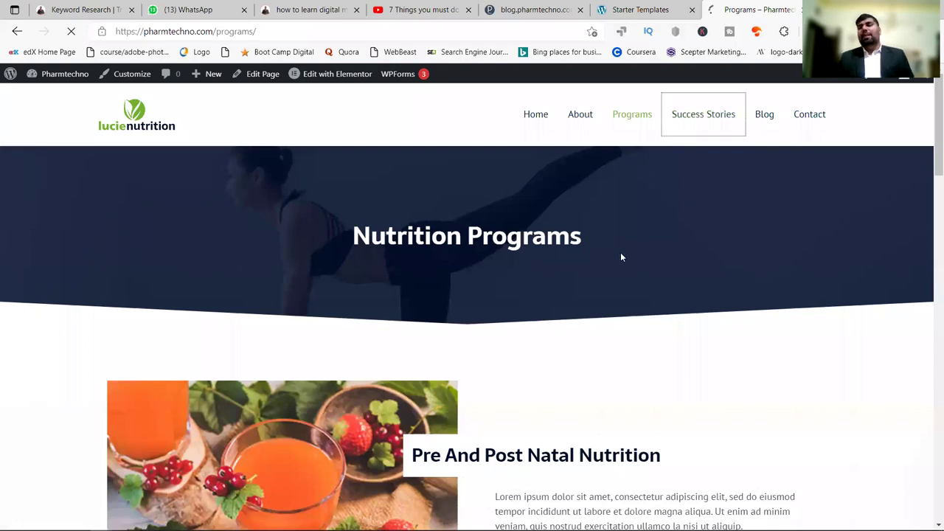
{"action": "scroll", "coordinate": [621, 256], "scroll_direction": "down", "scroll_amount": 5}
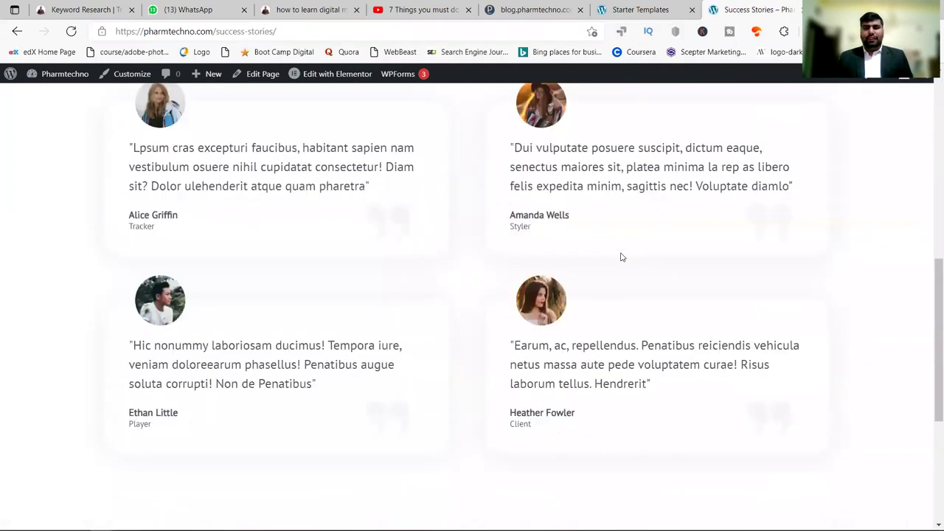
{"action": "scroll", "coordinate": [621, 256], "scroll_direction": "down", "scroll_amount": 3}
{"action": "scroll", "coordinate": [621, 257], "scroll_direction": "up", "scroll_amount": 10}
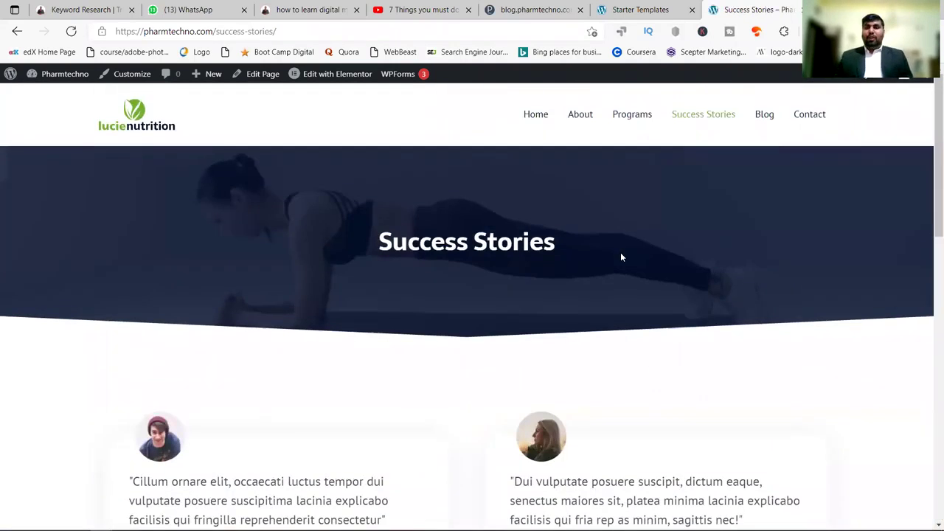
{"action": "scroll", "coordinate": [621, 257], "scroll_direction": "down", "scroll_amount": 10}
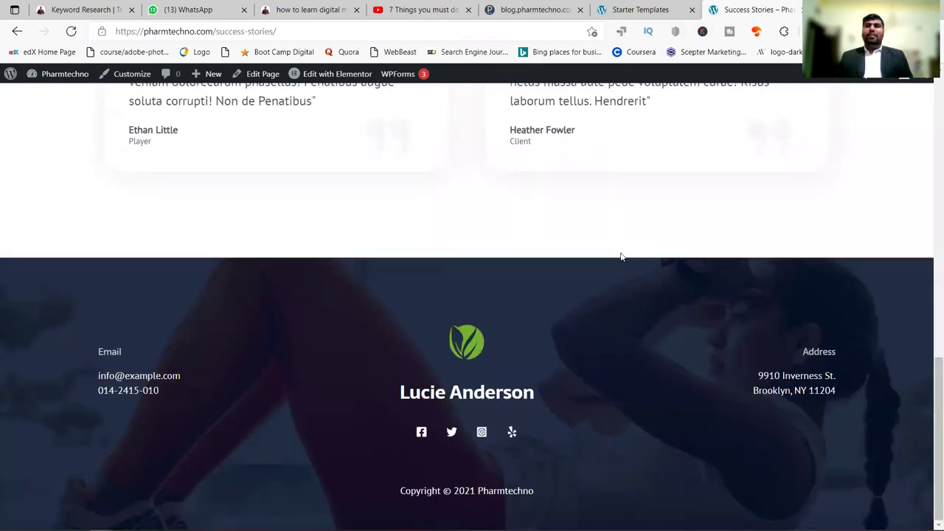
{"action": "scroll", "coordinate": [621, 257], "scroll_direction": "up", "scroll_amount": 10}
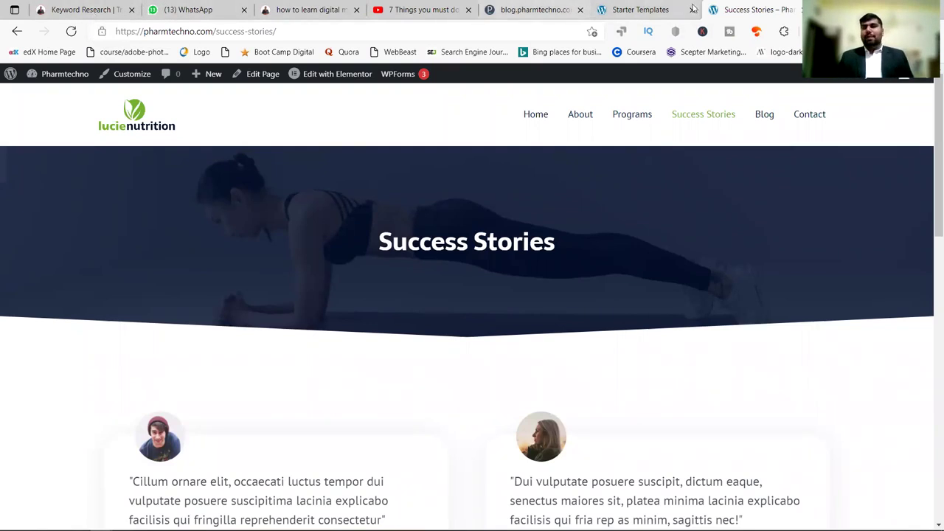
Step: Close the import success message in the WordPress admin and open the list of all pages
{"action": "left_click", "coordinate": [640, 10]}
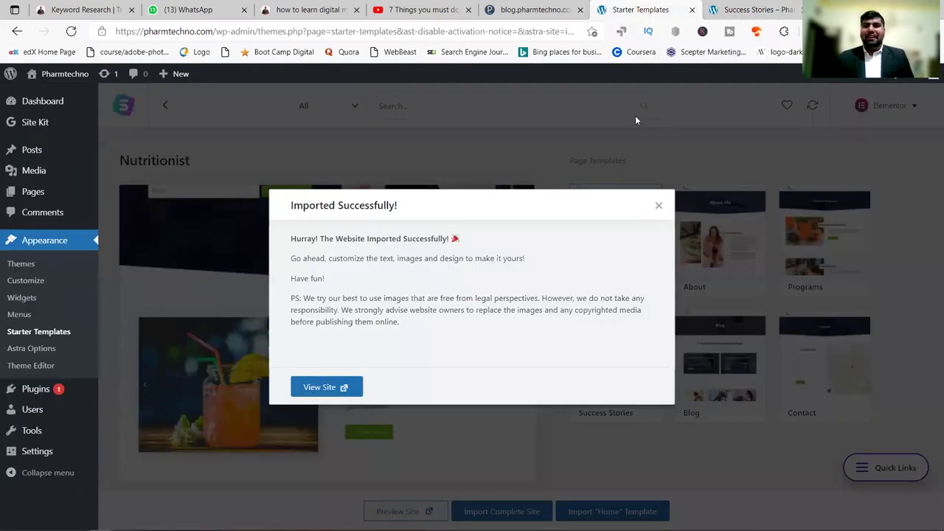
{"action": "left_click", "coordinate": [659, 206]}
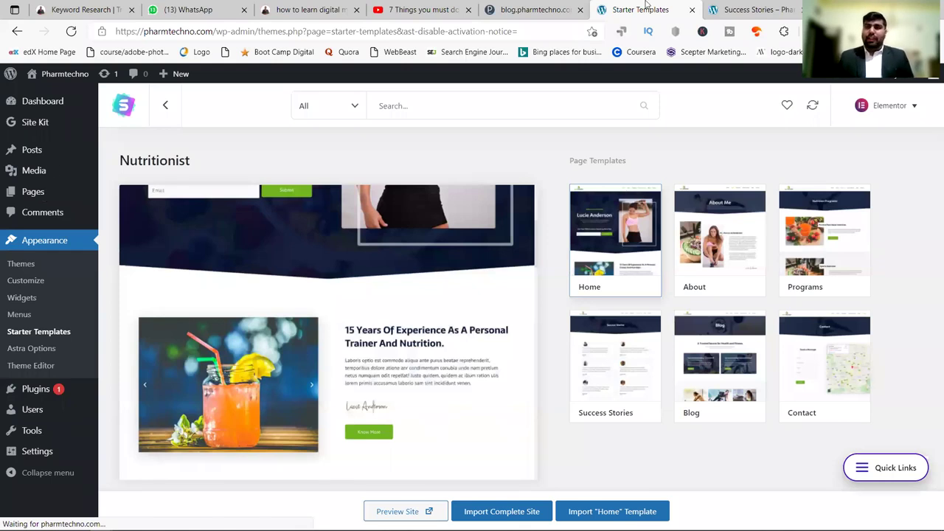
{"action": "key", "text": "ctrl+Tab"}
{"action": "left_click", "coordinate": [624, 6]}
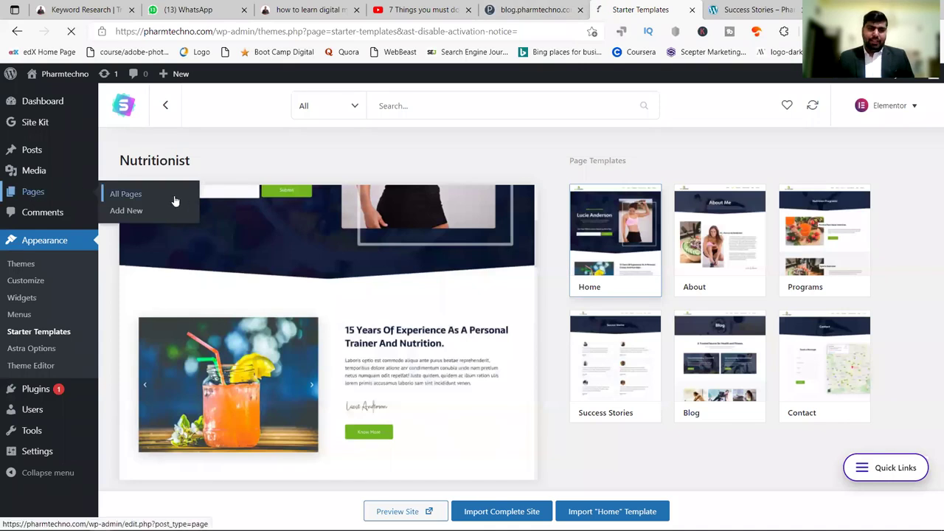
{"action": "left_click", "coordinate": [174, 201]}
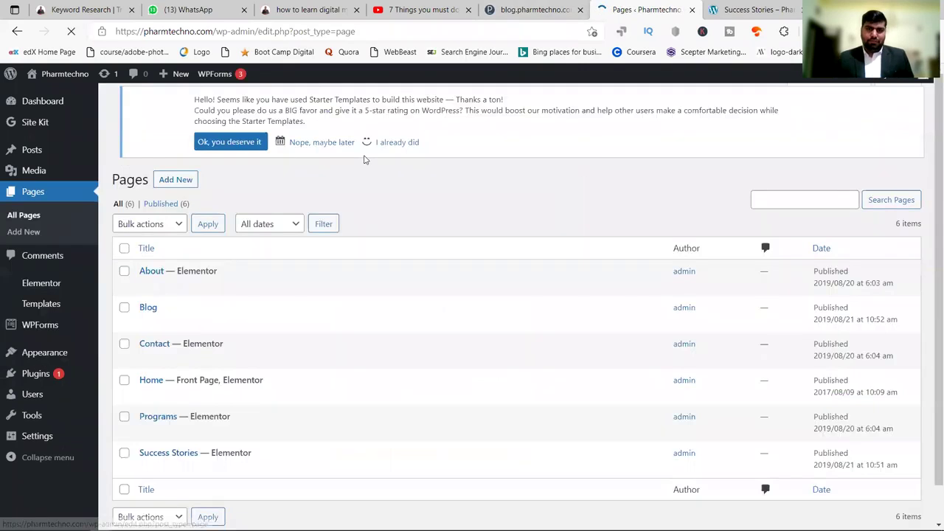
{"action": "scroll", "coordinate": [443, 247], "scroll_direction": "down", "scroll_amount": 1}
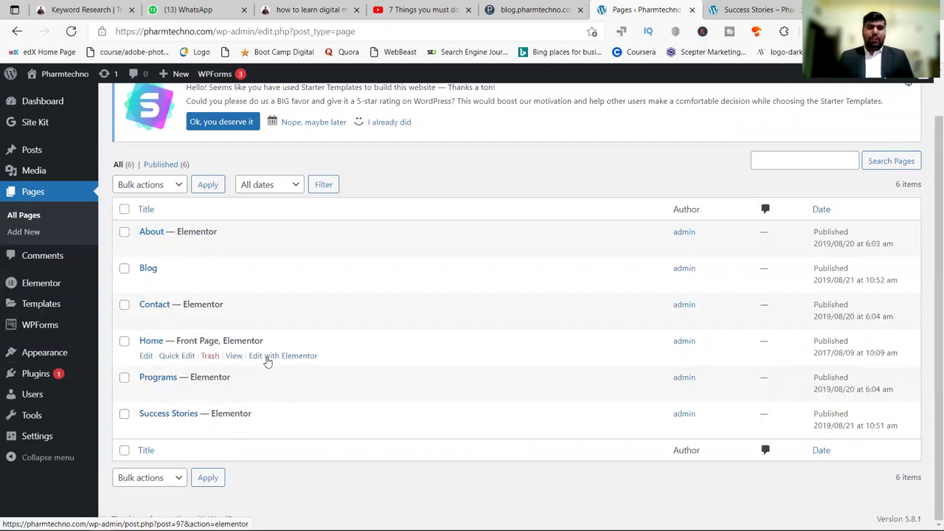
Step: Open the Home page in the Elementor editor in a separate browser tab, keeping the page list open
{"action": "right_click", "coordinate": [280, 357]}
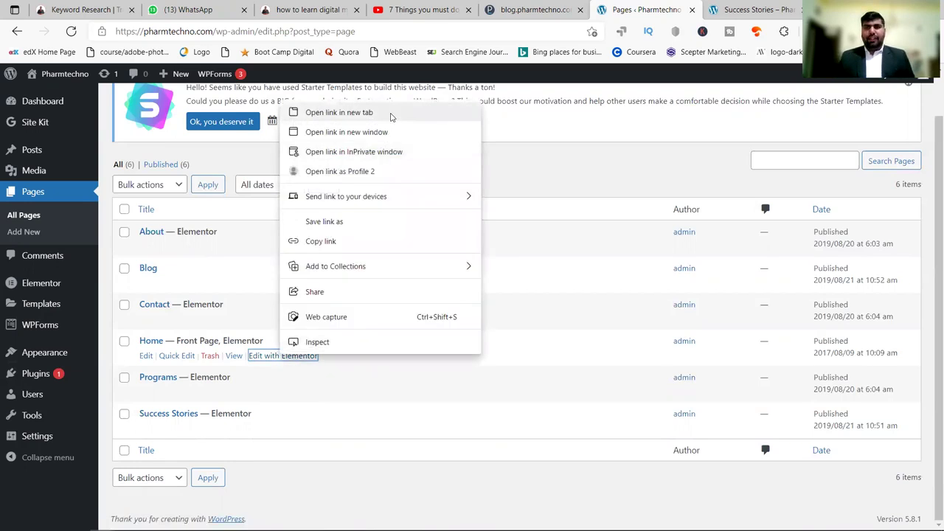
{"action": "left_click", "coordinate": [391, 117]}
{"action": "left_click", "coordinate": [636, 8]}
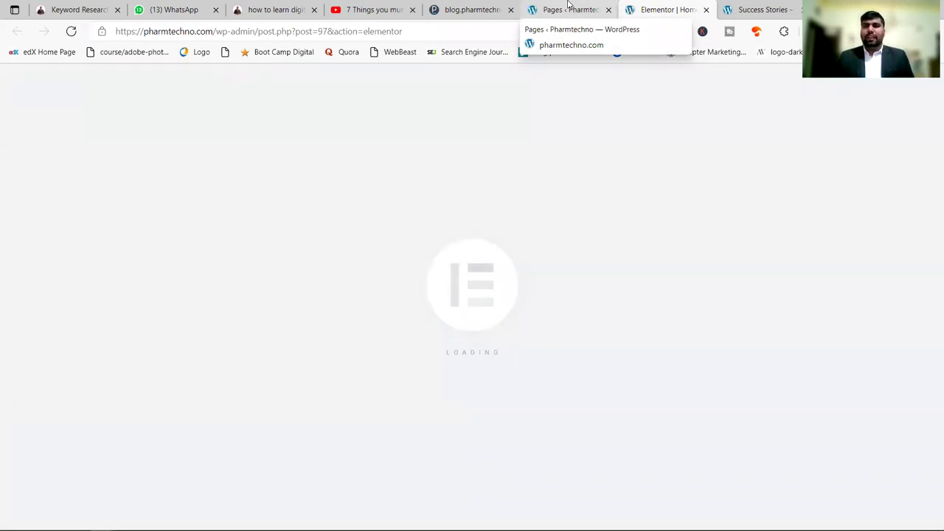
{"action": "left_click", "coordinate": [568, 6]}
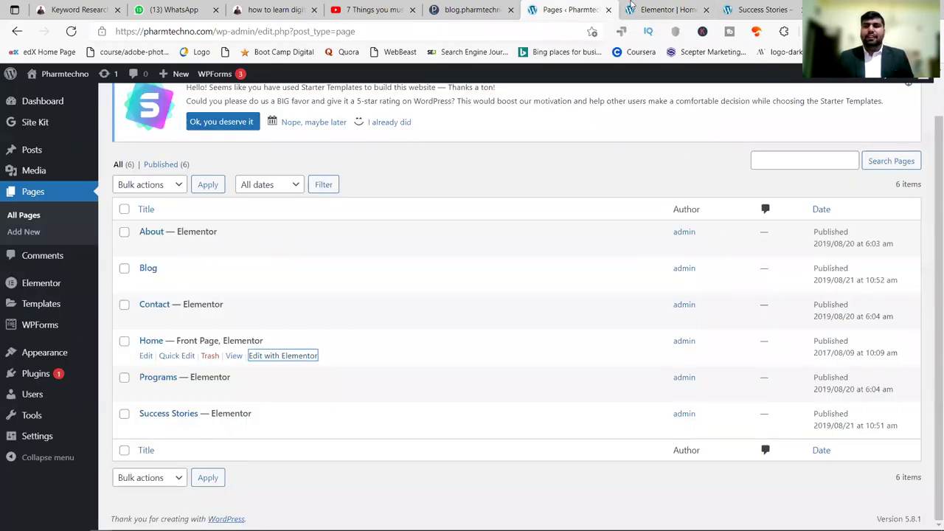
{"action": "key", "text": "ctrl+Tab"}
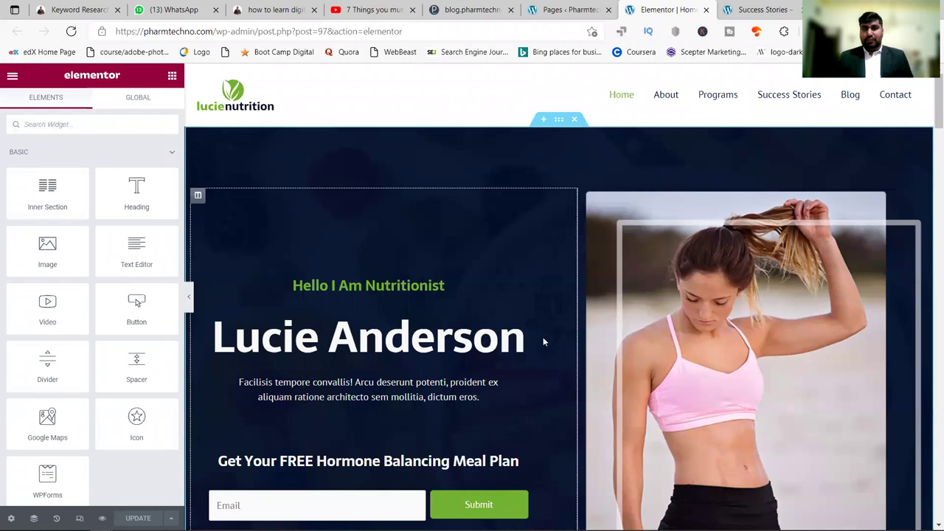
Step: Replace the large name heading in the home page's hero section with "Welcome"
{"action": "double_click", "coordinate": [389, 340]}
{"action": "triple_click", "coordinate": [390, 340]}
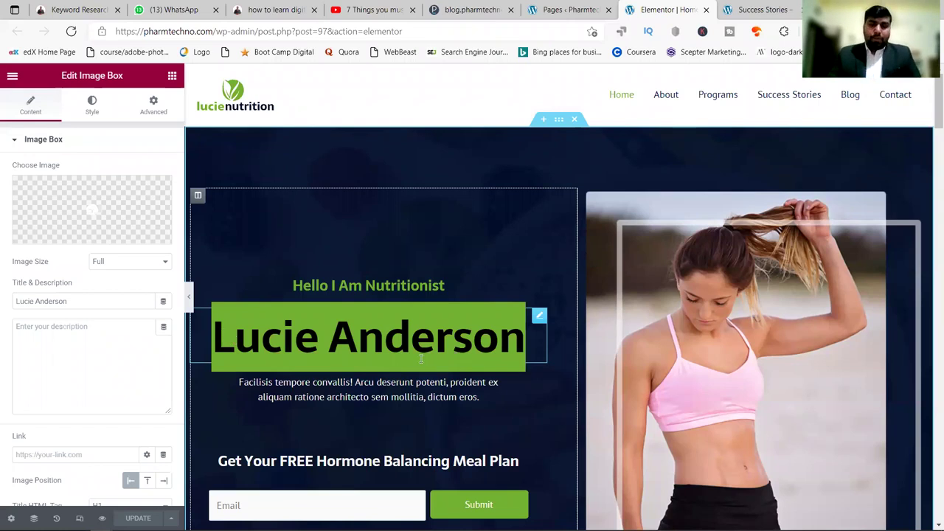
{"action": "key", "text": "BackSpace"}
{"action": "type", "text": "Welcome"}
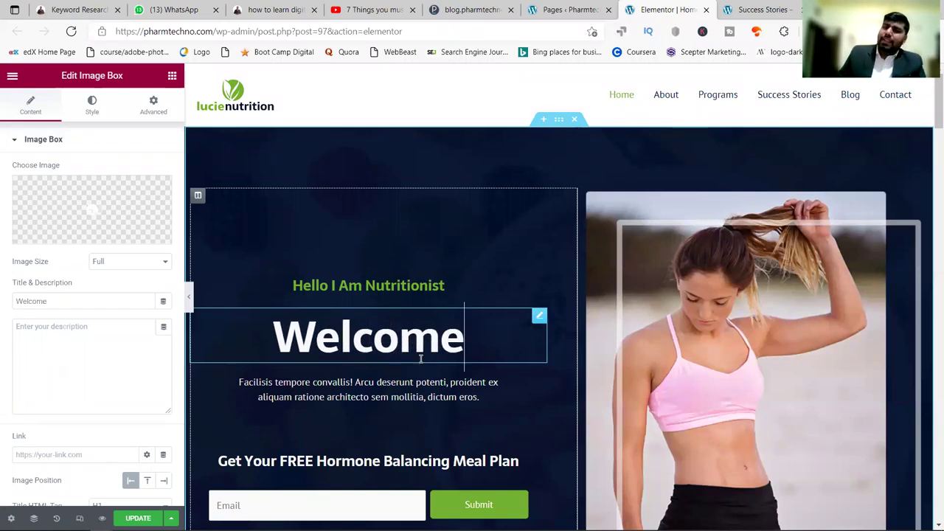
Step: Select the hero section's photo to show its image settings
{"action": "scroll", "coordinate": [786, 271], "scroll_direction": "down", "scroll_amount": 5}
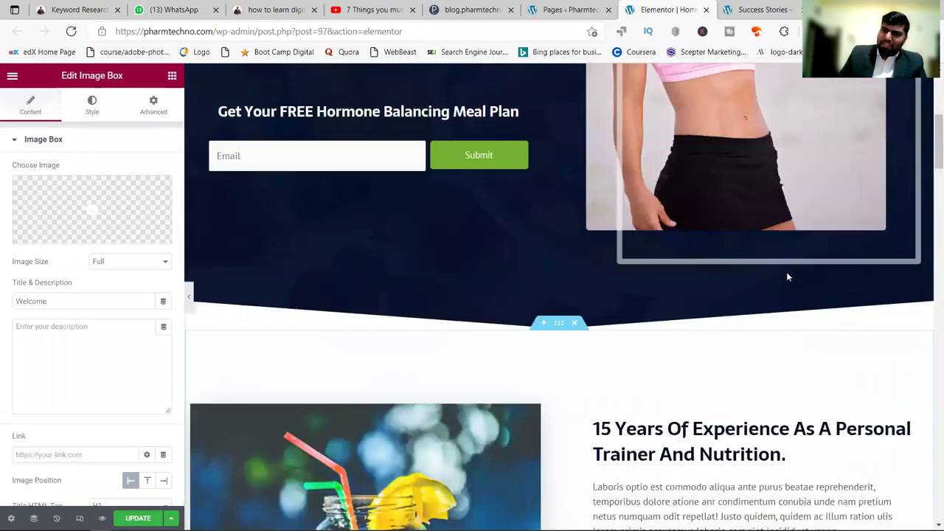
{"action": "scroll", "coordinate": [767, 236], "scroll_direction": "up", "scroll_amount": 3}
{"action": "left_click", "coordinate": [759, 214]}
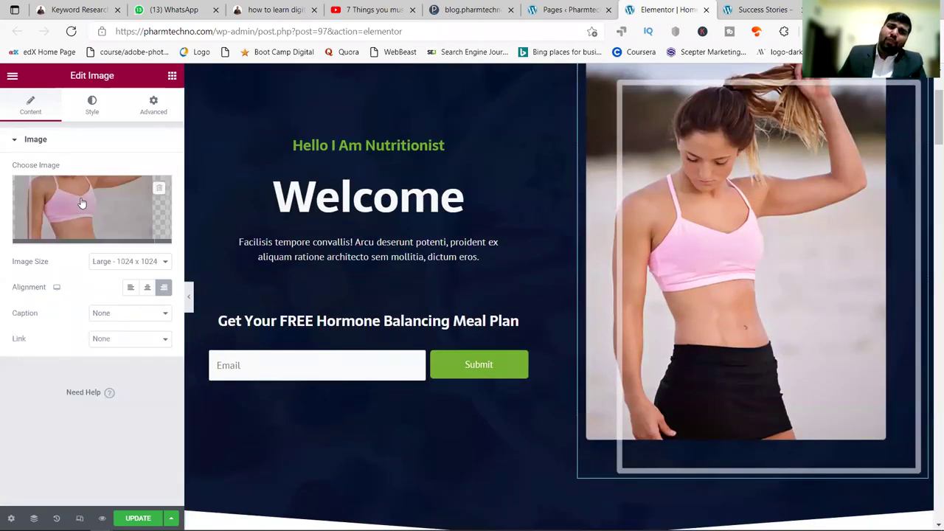
Step: Examine the editable home page sections from the services and testimonials through the book, articles and featured logos to the footer
{"action": "scroll", "coordinate": [799, 217], "scroll_direction": "down", "scroll_amount": 7}
{"action": "scroll", "coordinate": [248, 252], "scroll_direction": "down", "scroll_amount": 3}
{"action": "scroll", "coordinate": [468, 253], "scroll_direction": "up", "scroll_amount": 3}
{"action": "scroll", "coordinate": [614, 256], "scroll_direction": "down", "scroll_amount": 5}
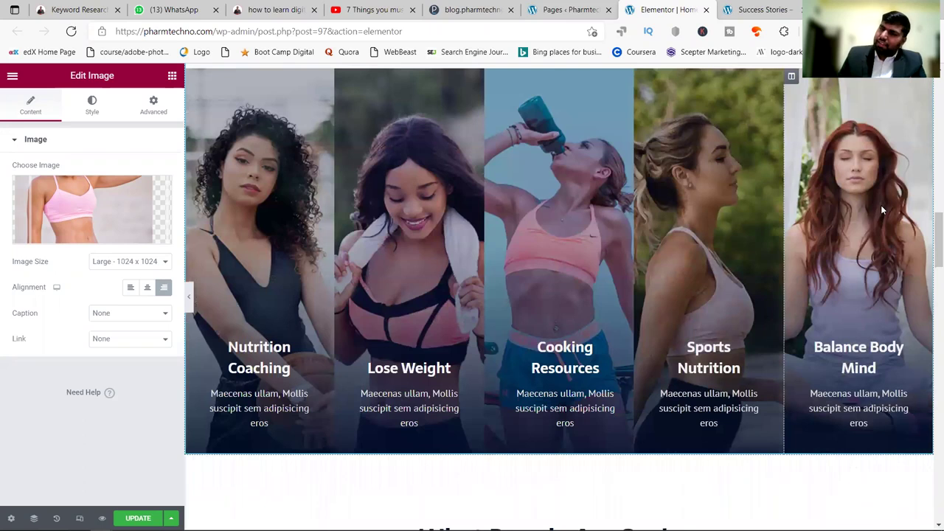
{"action": "scroll", "coordinate": [881, 205], "scroll_direction": "up", "scroll_amount": 2}
{"action": "scroll", "coordinate": [647, 167], "scroll_direction": "down", "scroll_amount": 7}
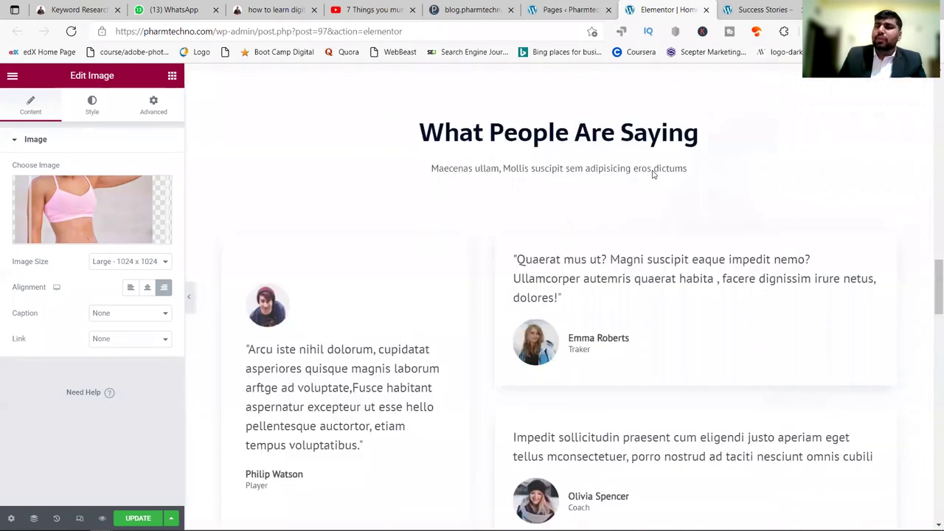
{"action": "scroll", "coordinate": [652, 175], "scroll_direction": "down", "scroll_amount": 2}
{"action": "scroll", "coordinate": [652, 174], "scroll_direction": "down", "scroll_amount": 8}
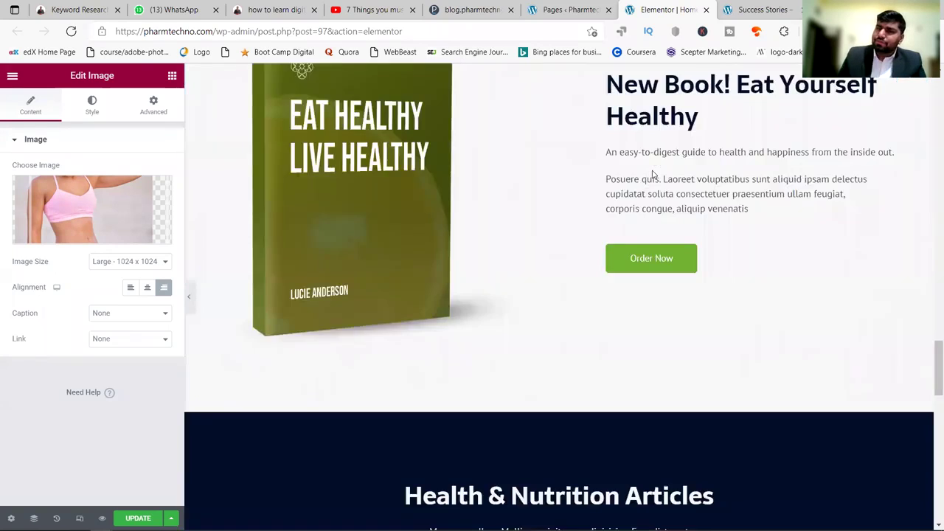
{"action": "scroll", "coordinate": [652, 174], "scroll_direction": "up", "scroll_amount": 4}
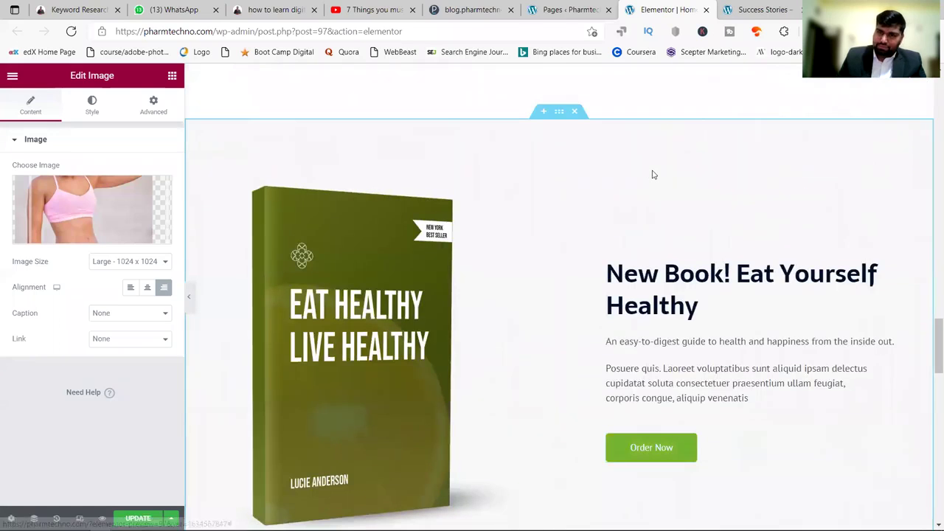
{"action": "scroll", "coordinate": [652, 174], "scroll_direction": "down", "scroll_amount": 13}
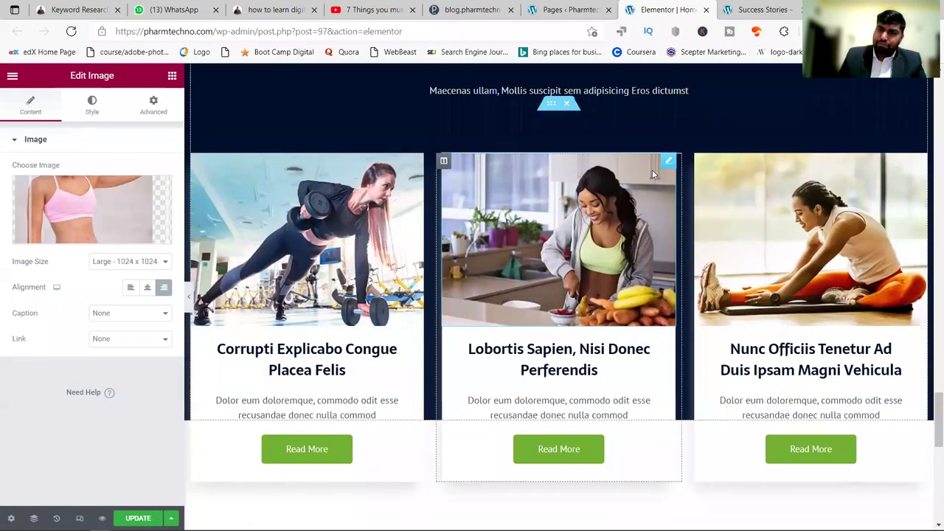
{"action": "scroll", "coordinate": [652, 174], "scroll_direction": "up", "scroll_amount": 5}
{"action": "scroll", "coordinate": [652, 174], "scroll_direction": "up", "scroll_amount": 3}
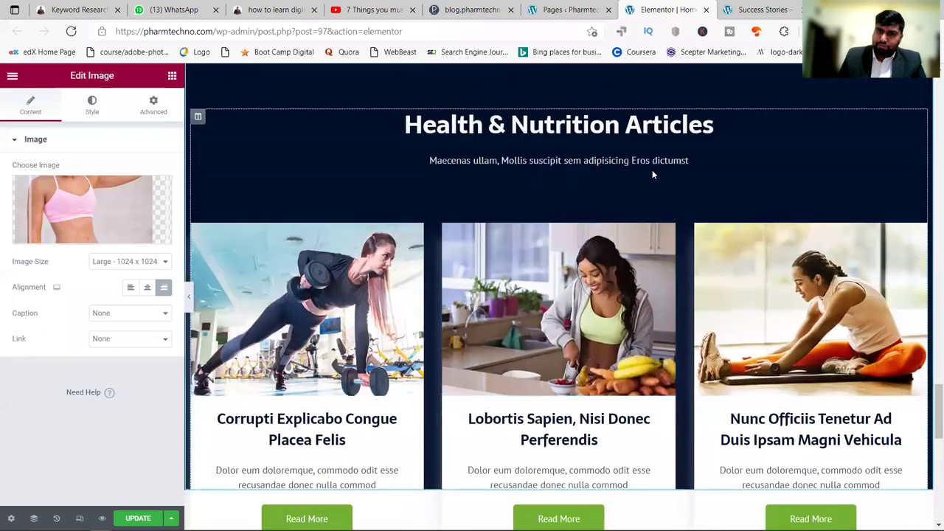
{"action": "scroll", "coordinate": [652, 174], "scroll_direction": "down", "scroll_amount": 9}
{"action": "scroll", "coordinate": [652, 174], "scroll_direction": "up", "scroll_amount": 4}
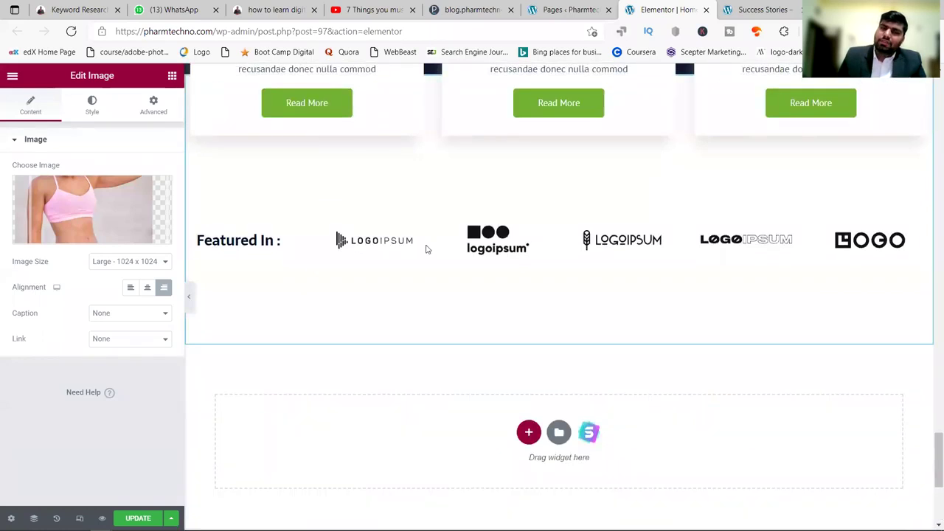
{"action": "scroll", "coordinate": [855, 243], "scroll_direction": "down", "scroll_amount": 4}
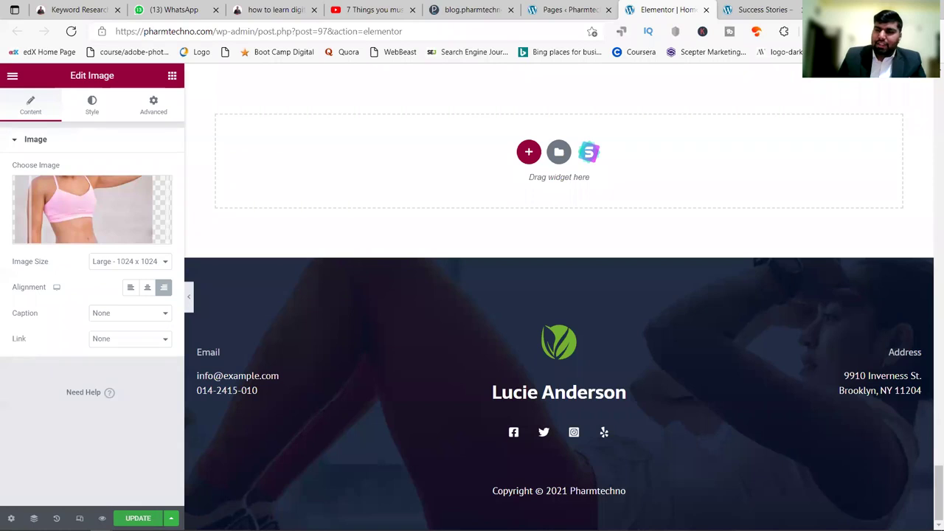
Step: Publish the update to the Home page and return to its hero section
{"action": "left_click", "coordinate": [138, 518]}
{"action": "scroll", "coordinate": [599, 185], "scroll_direction": "up", "scroll_amount": 10}
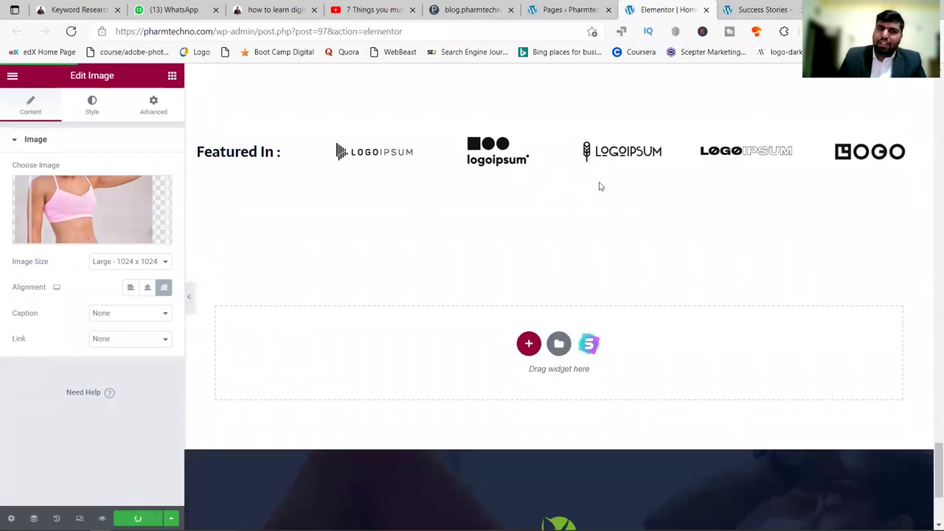
{"action": "scroll", "coordinate": [599, 186], "scroll_direction": "up", "scroll_amount": 15}
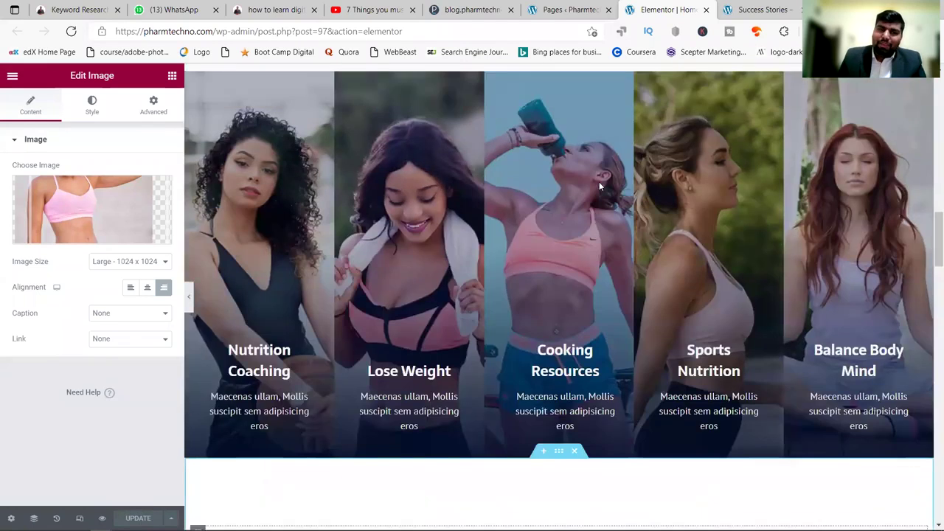
{"action": "scroll", "coordinate": [600, 185], "scroll_direction": "up", "scroll_amount": 1}
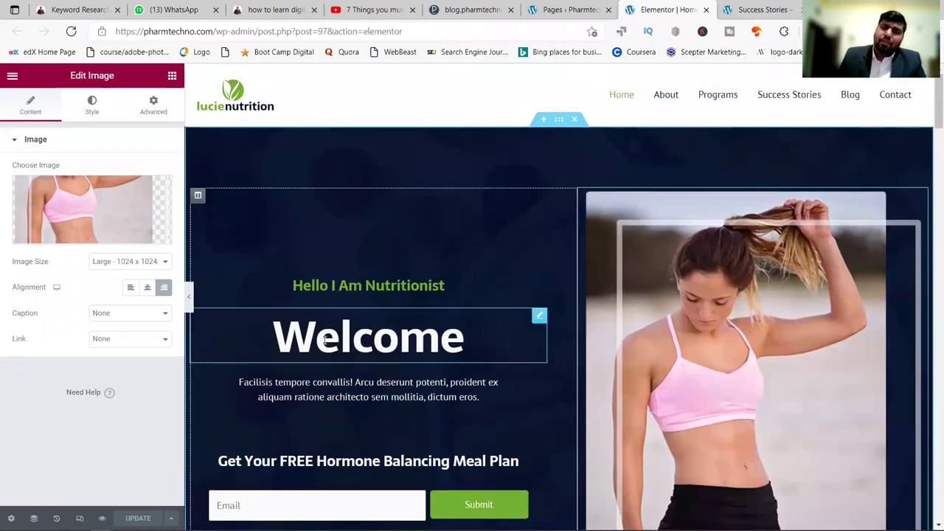
Step: Check the hero heading on the live site's home page, and return to the admin page list
{"action": "left_click", "coordinate": [738, 6]}
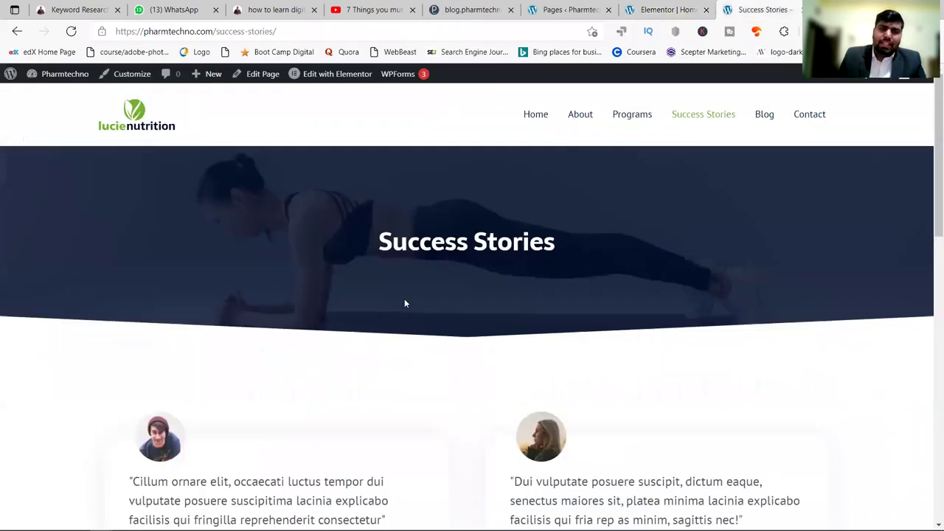
{"action": "left_click", "coordinate": [535, 113]}
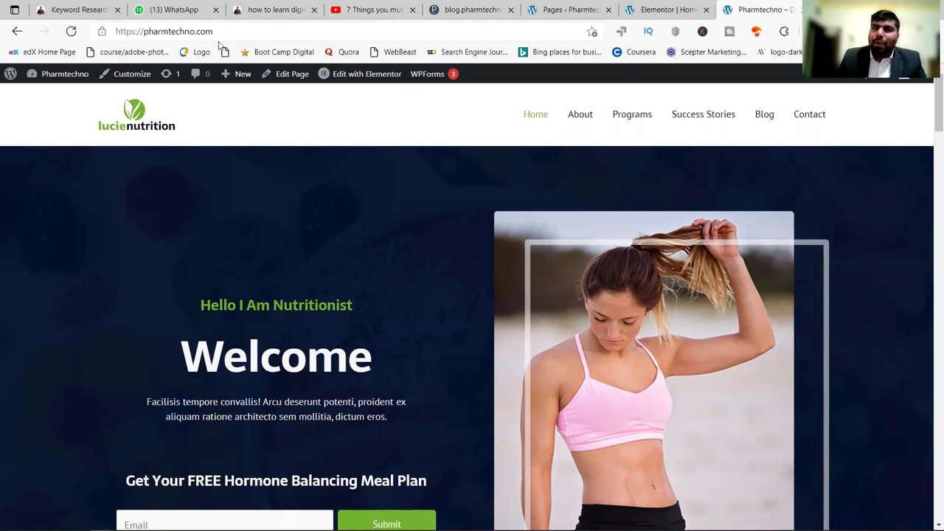
{"action": "left_click", "coordinate": [683, 9]}
{"action": "left_click", "coordinate": [568, 10]}
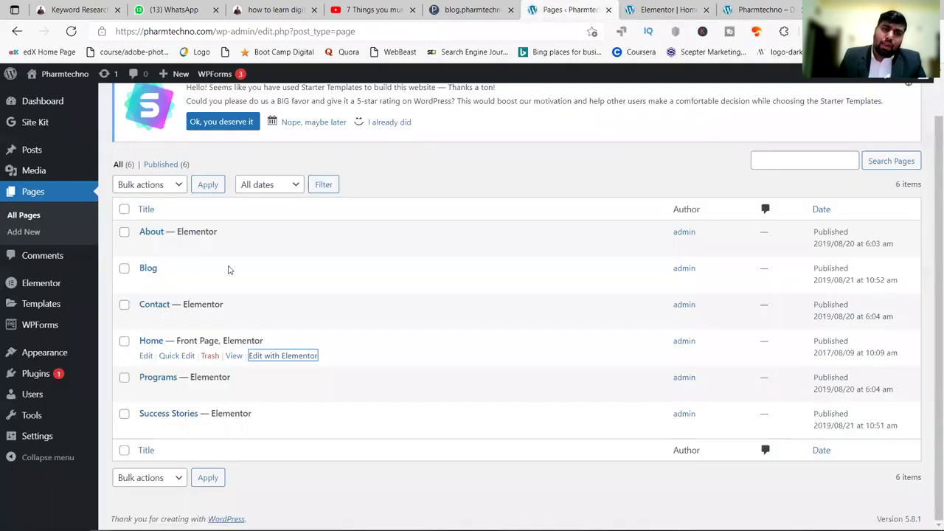
Step: Open the About page for editing with Elementor in a new browser tab
{"action": "mouse_move", "coordinate": [144, 250]}
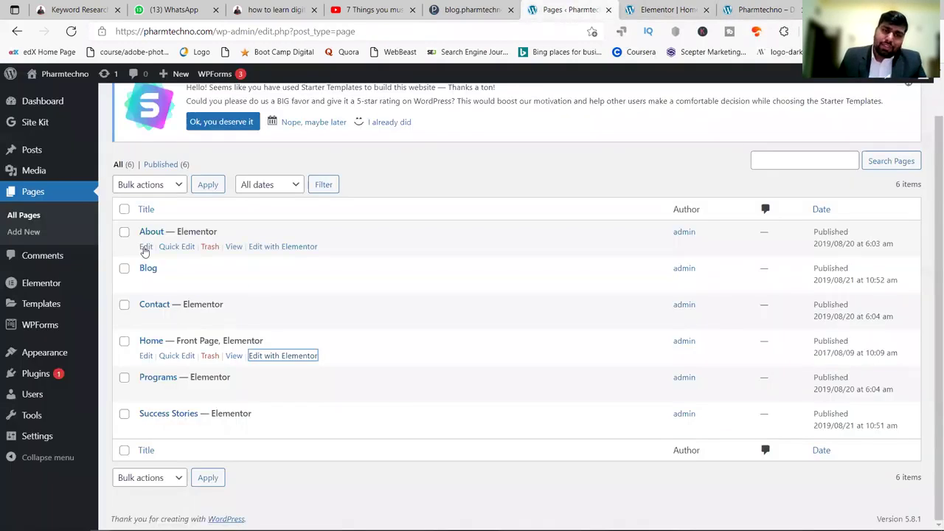
{"action": "right_click", "coordinate": [289, 253]}
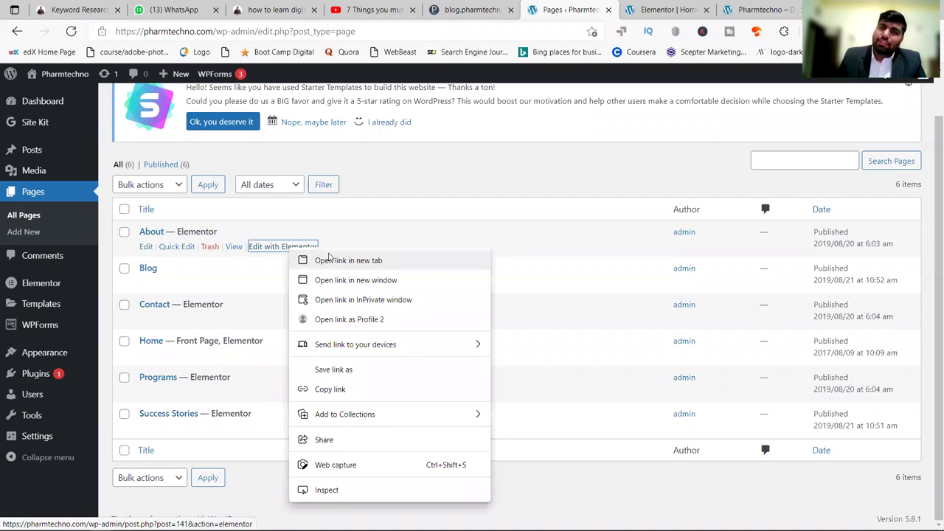
{"action": "left_click", "coordinate": [329, 259]}
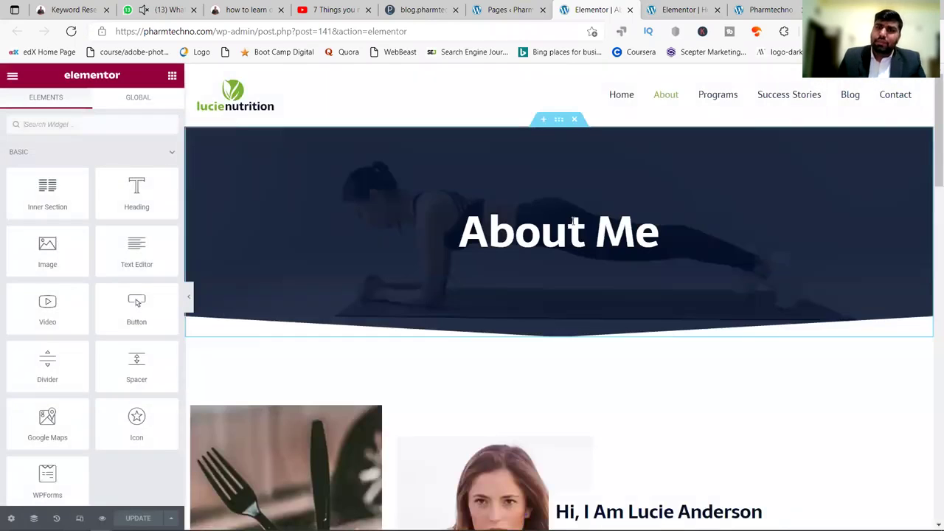
Step: Examine the About page's editable content in Elementor, from the intro heading and text through the counters to the footer
{"action": "scroll", "coordinate": [619, 217], "scroll_direction": "down", "scroll_amount": 5}
{"action": "scroll", "coordinate": [419, 221], "scroll_direction": "down", "scroll_amount": 2}
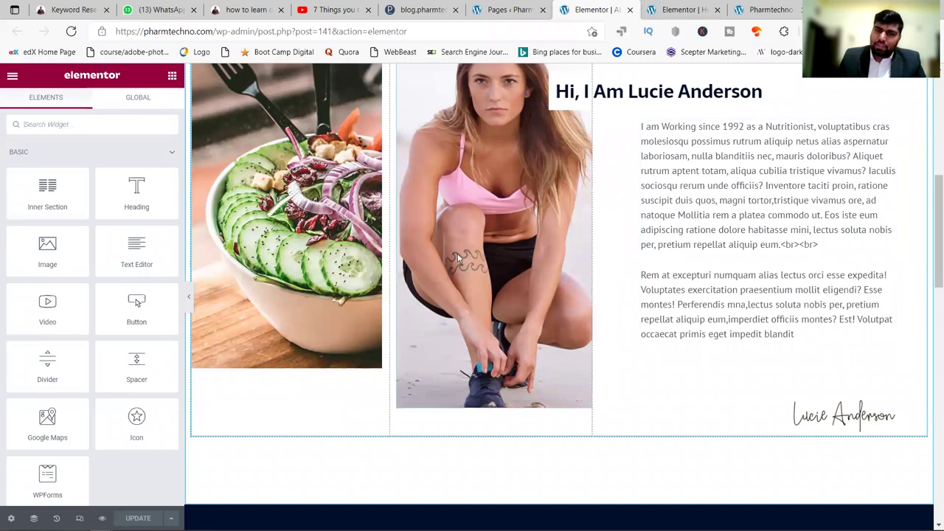
{"action": "left_click", "coordinate": [672, 137]}
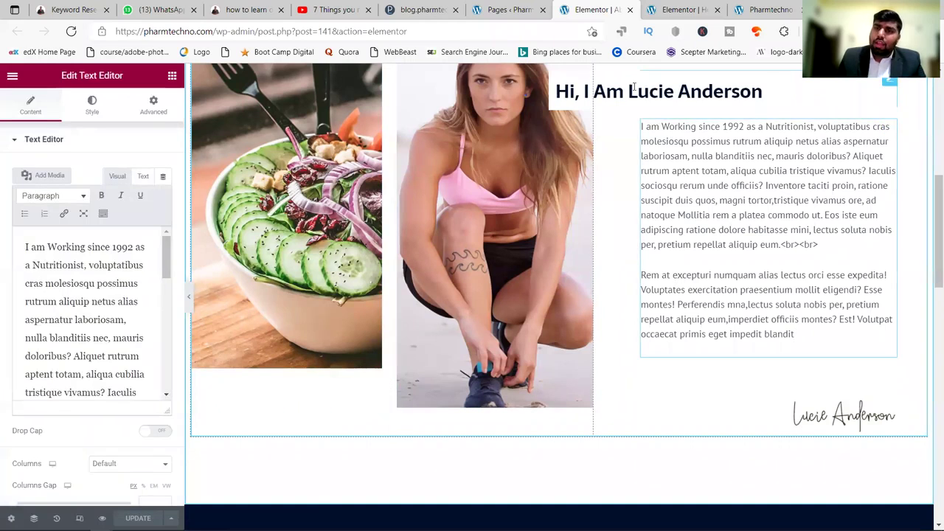
{"action": "left_click", "coordinate": [666, 94]}
{"action": "scroll", "coordinate": [787, 266], "scroll_direction": "down", "scroll_amount": 5}
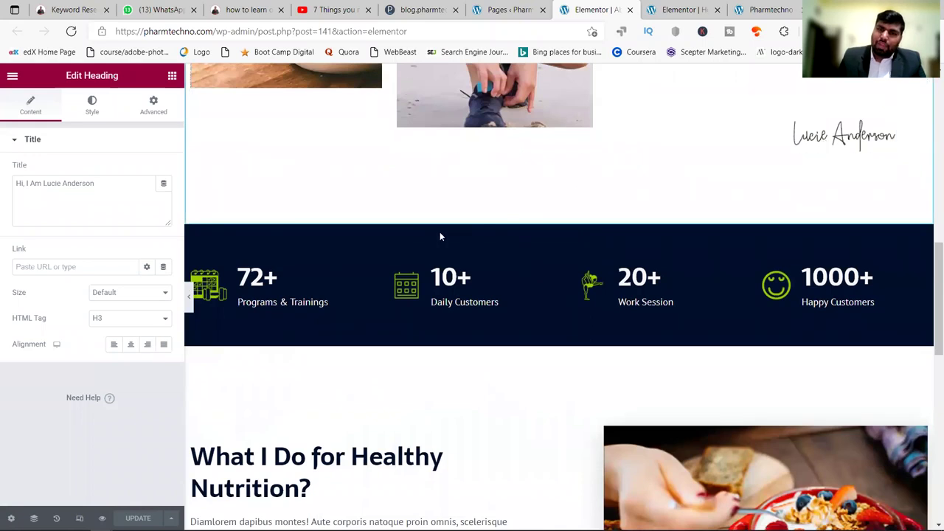
{"action": "scroll", "coordinate": [786, 279], "scroll_direction": "down", "scroll_amount": 10}
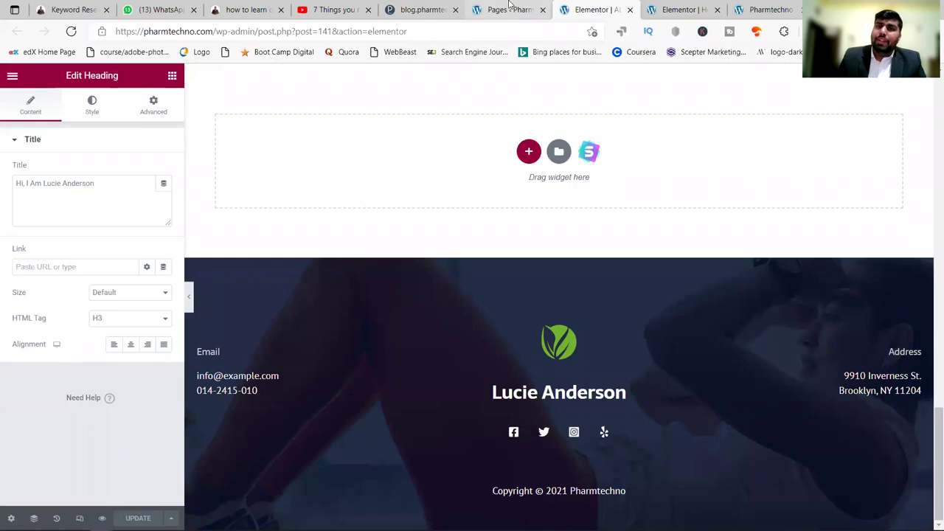
Step: Add a new post category named blog on the WordPress site
{"action": "left_click", "coordinate": [506, 9]}
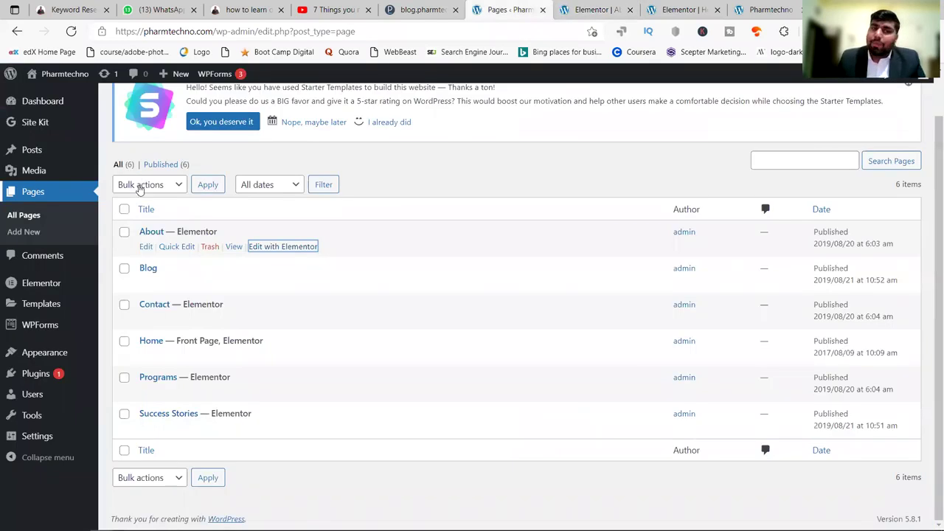
{"action": "left_click", "coordinate": [163, 178]}
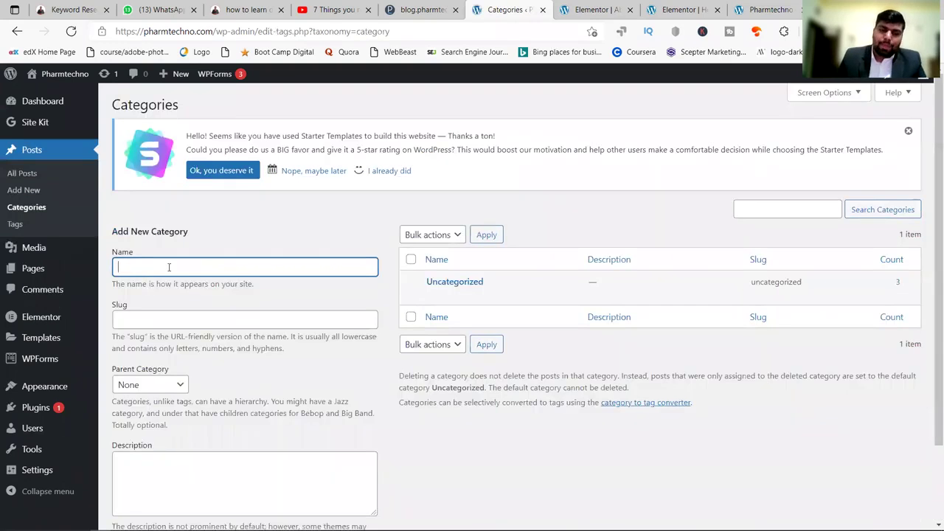
{"action": "type", "text": "blog"}
{"action": "scroll", "coordinate": [163, 340], "scroll_direction": "down", "scroll_amount": 2}
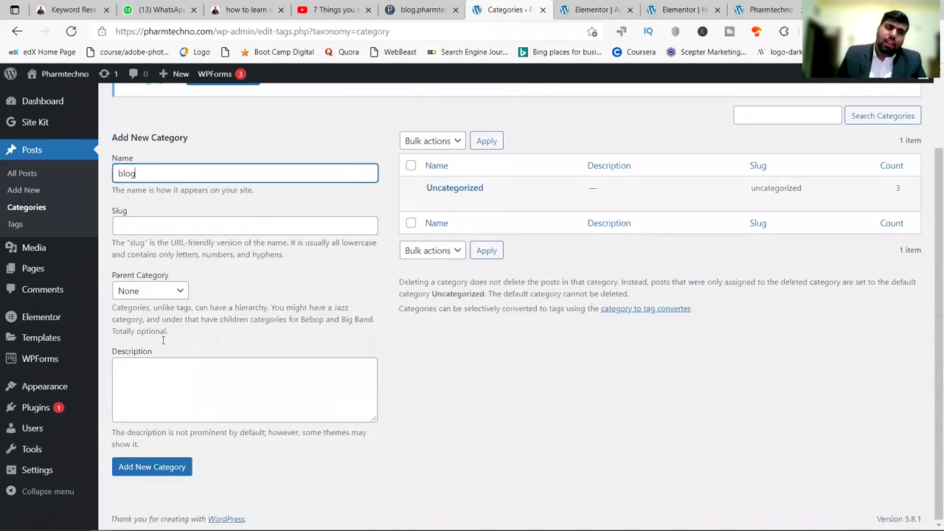
{"action": "left_click", "coordinate": [147, 463]}
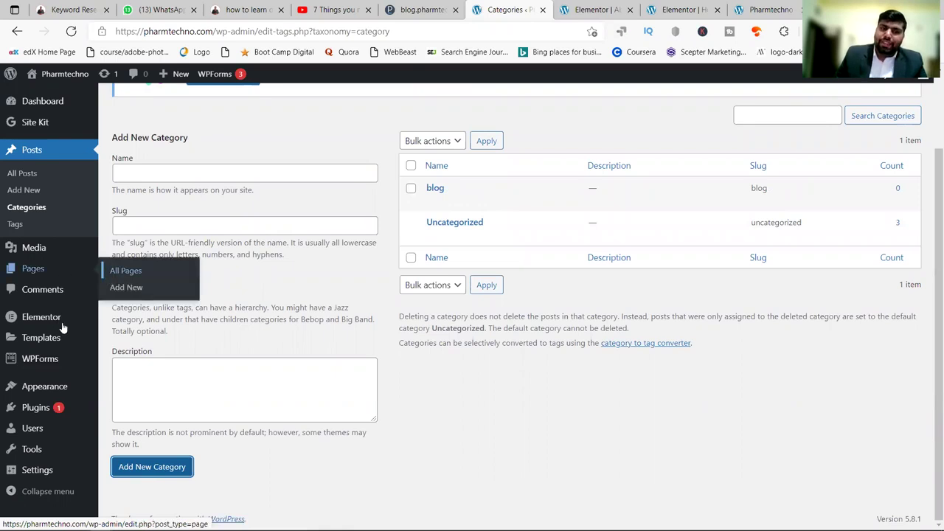
Step: Check the navigation links in the About page's header, and return to the post categories
{"action": "left_click", "coordinate": [624, 6]}
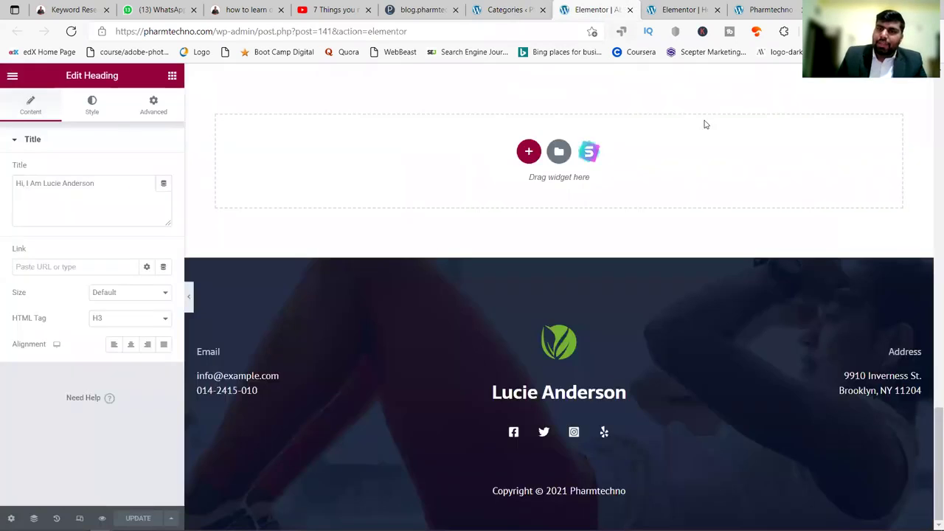
{"action": "scroll", "coordinate": [704, 125], "scroll_direction": "up", "scroll_amount": 20}
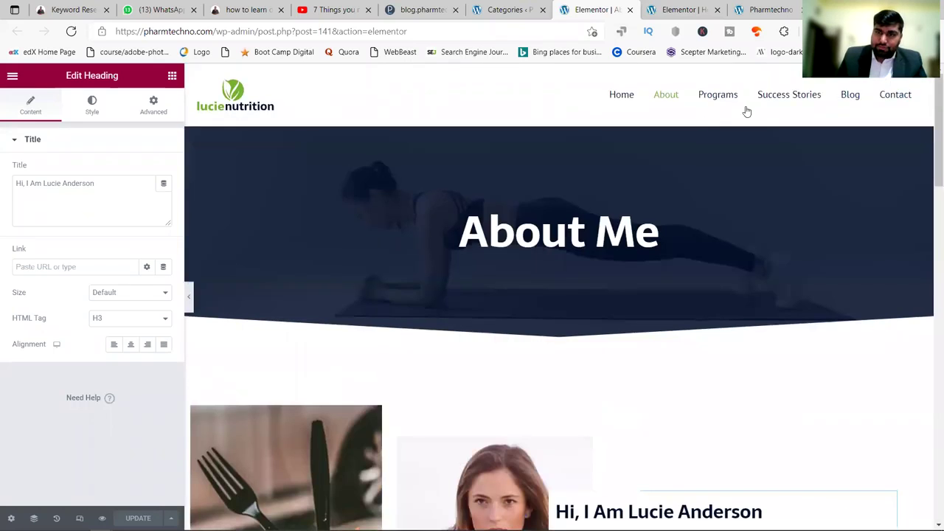
{"action": "left_click", "coordinate": [514, 7]}
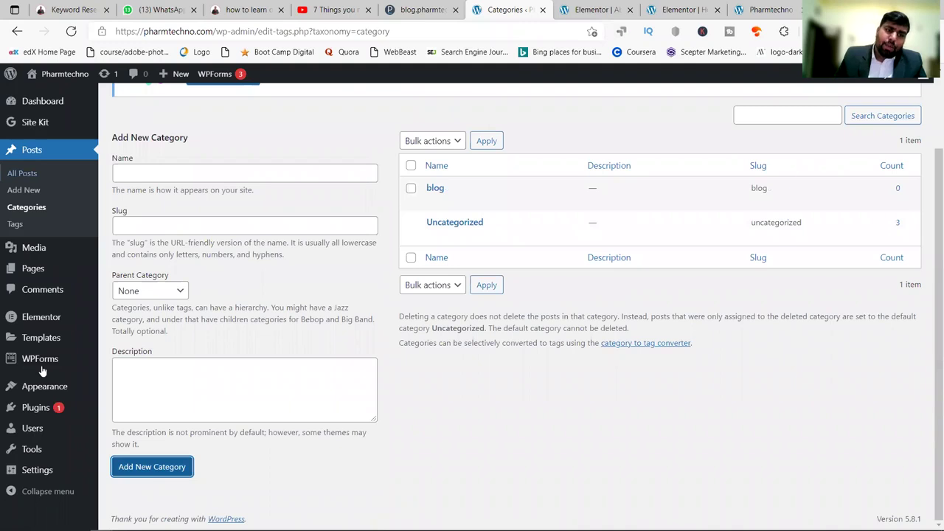
Step: Open the site's menu editor and load Top Navigation (Primary Menu) for editing
{"action": "mouse_move", "coordinate": [44, 387]}
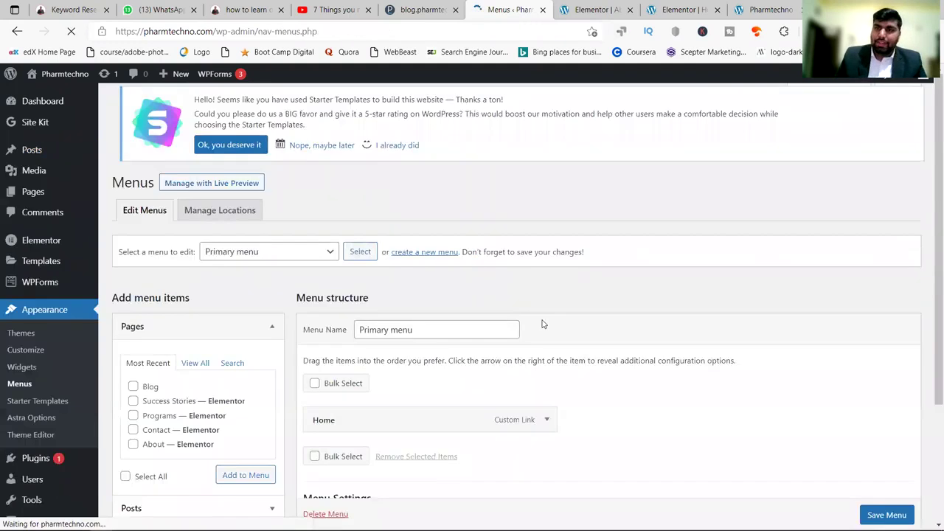
{"action": "scroll", "coordinate": [528, 320], "scroll_direction": "down", "scroll_amount": 2}
{"action": "scroll", "coordinate": [528, 317], "scroll_direction": "down", "scroll_amount": 1}
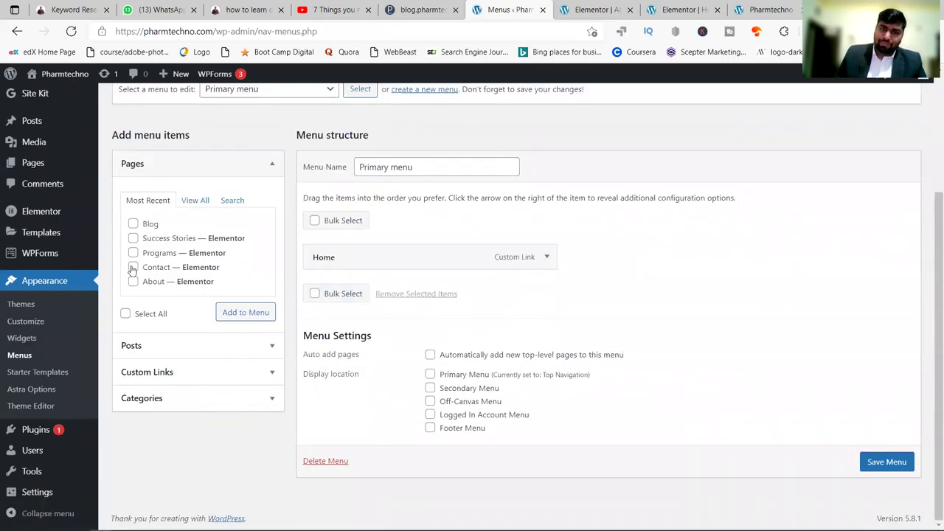
{"action": "scroll", "coordinate": [337, 184], "scroll_direction": "up", "scroll_amount": 3}
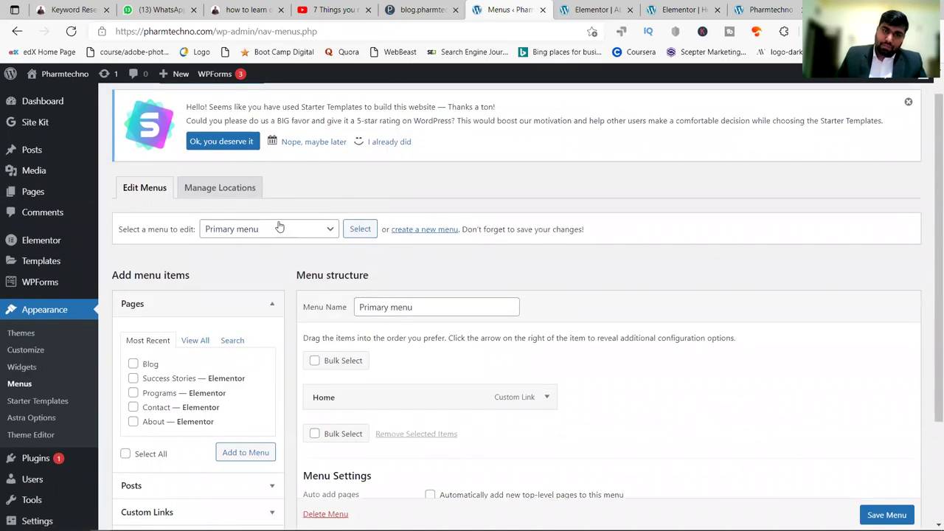
{"action": "left_click", "coordinate": [279, 227]}
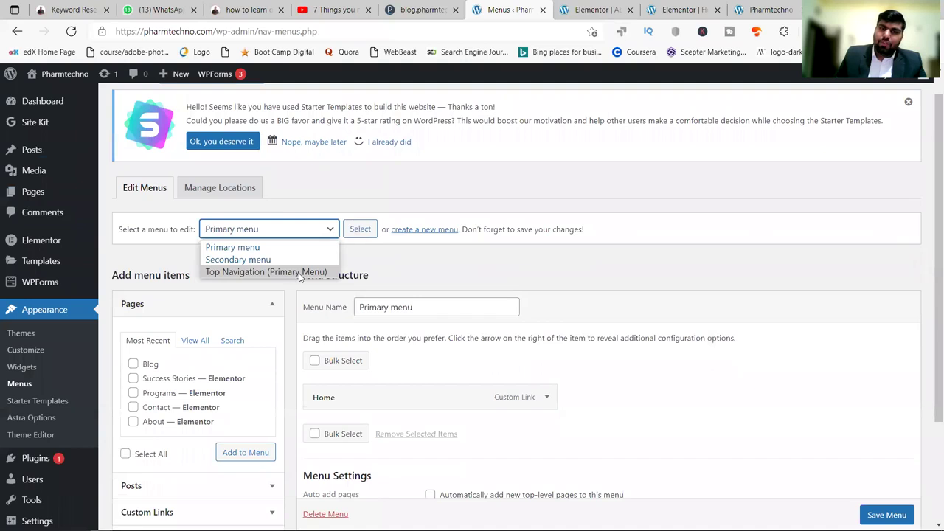
{"action": "left_click", "coordinate": [266, 272]}
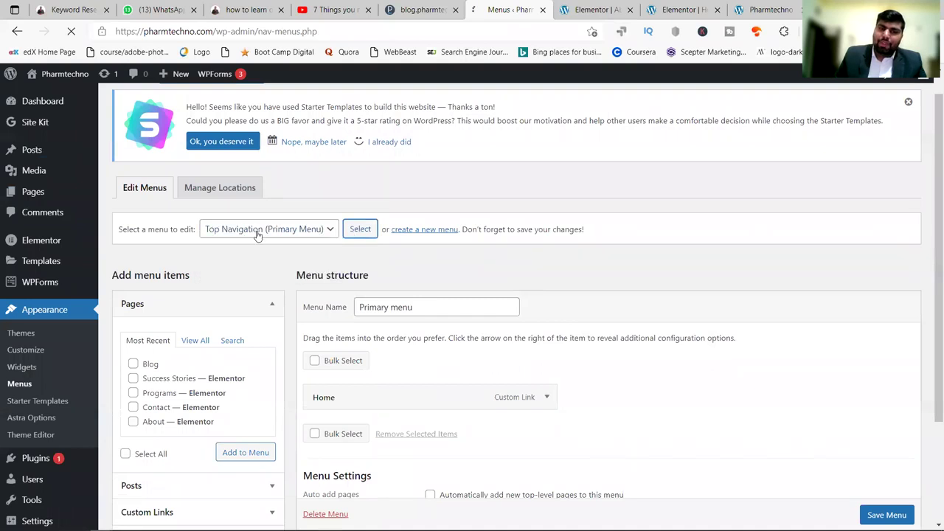
{"action": "left_click", "coordinate": [359, 229]}
{"action": "scroll", "coordinate": [295, 222], "scroll_direction": "down", "scroll_amount": 3}
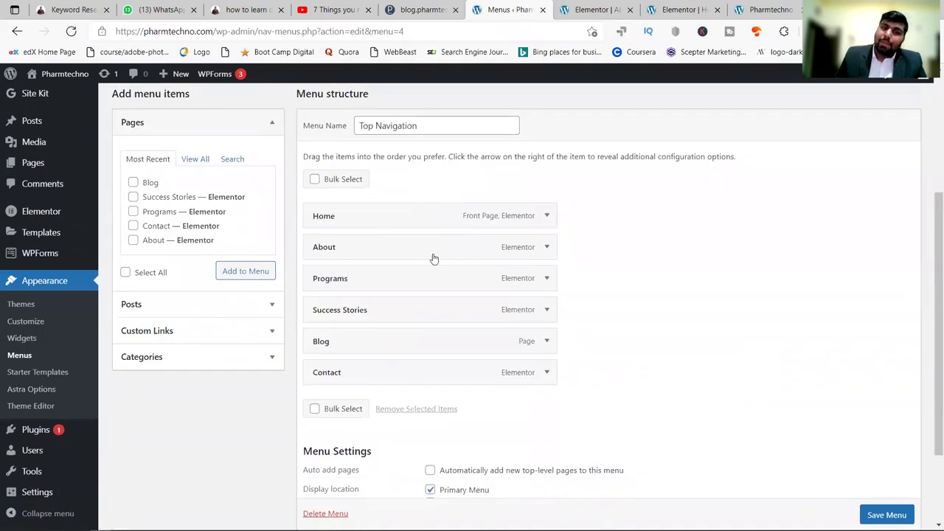
Step: Remove the Success Stories and Programs items from the Top Navigation menu and save it
{"action": "left_click", "coordinate": [524, 317]}
{"action": "scroll", "coordinate": [360, 347], "scroll_direction": "down", "scroll_amount": 1}
{"action": "scroll", "coordinate": [361, 229], "scroll_direction": "down", "scroll_amount": 2}
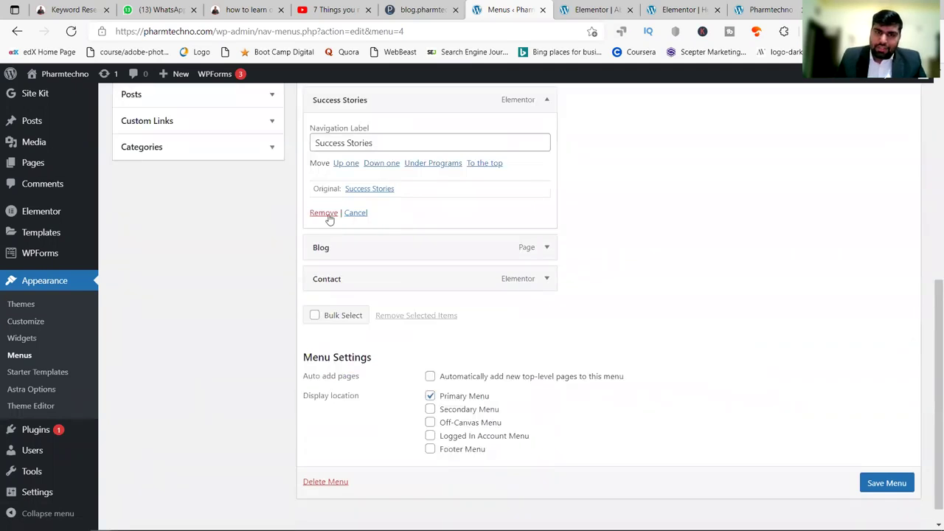
{"action": "left_click", "coordinate": [325, 215]}
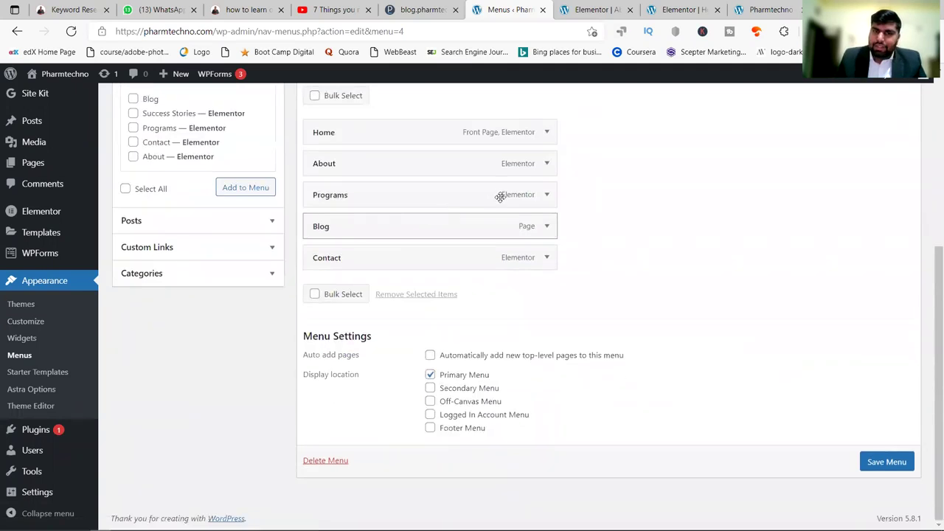
{"action": "left_click", "coordinate": [547, 194]}
{"action": "left_click", "coordinate": [323, 308]}
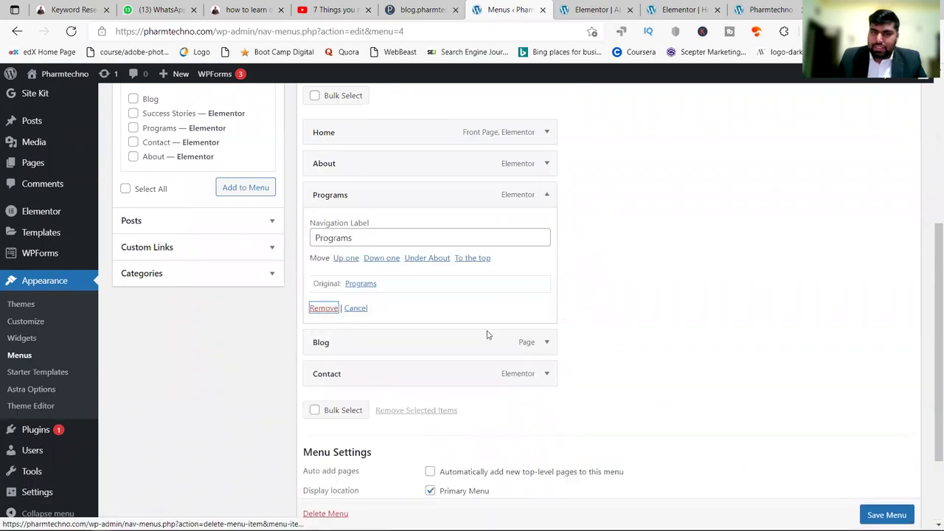
{"action": "left_click", "coordinate": [894, 461]}
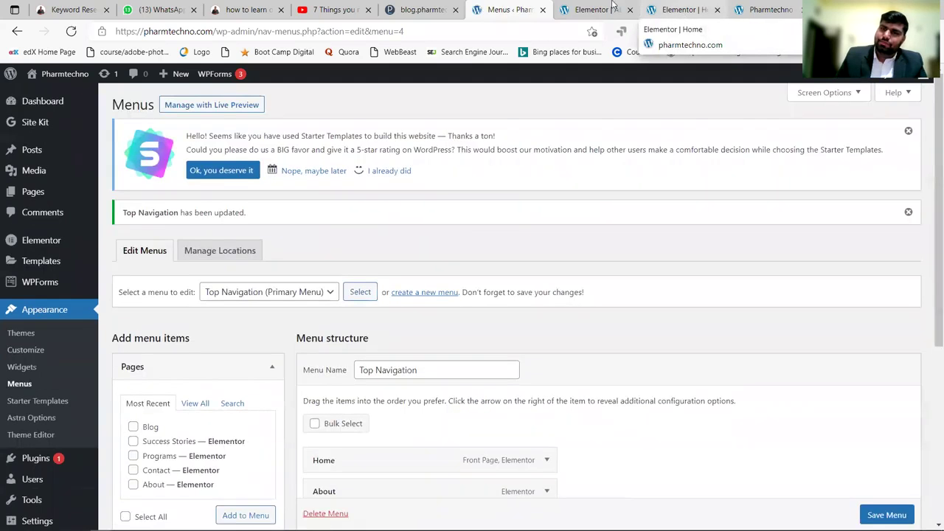
Step: Reload the live site's home page to check its header navigation
{"action": "left_click", "coordinate": [612, 7]}
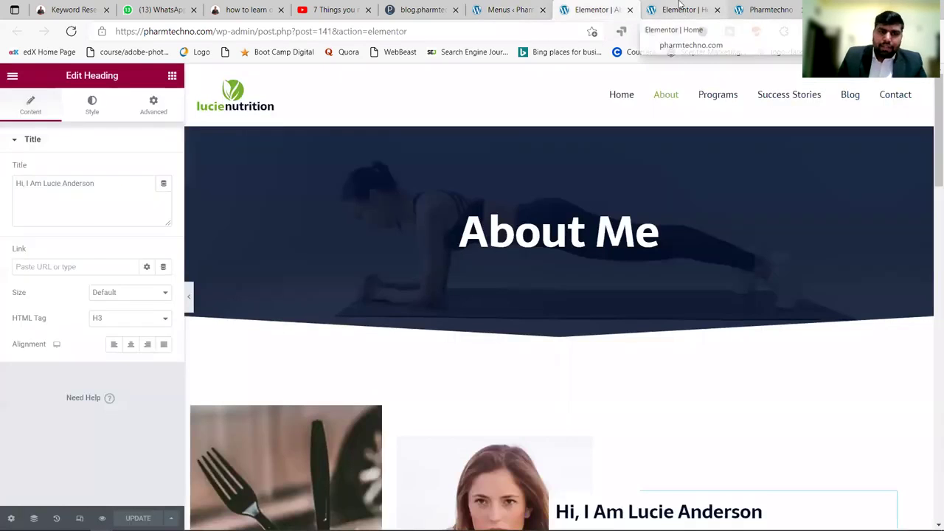
{"action": "left_click", "coordinate": [679, 8]}
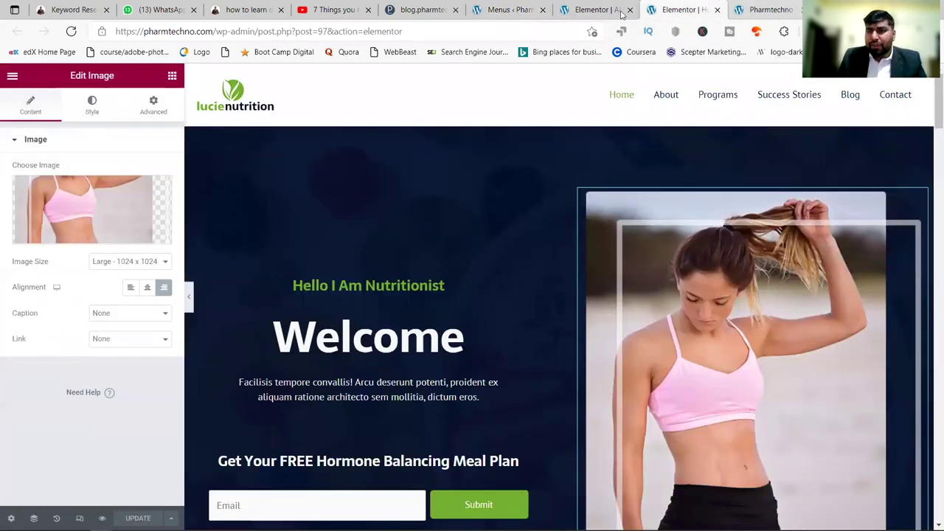
{"action": "left_click", "coordinate": [767, 9]}
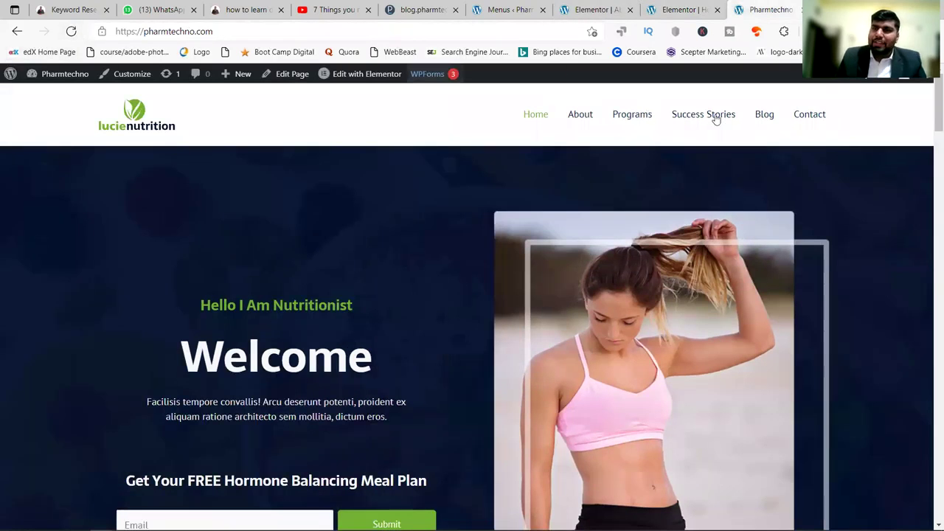
{"action": "left_click", "coordinate": [71, 32]}
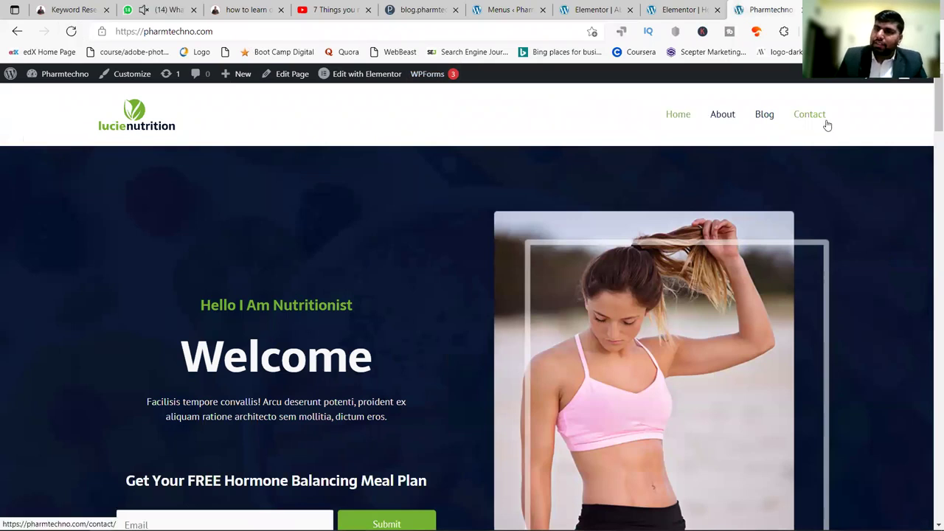
Step: Close the Plesk tab for the blog subdomain and review the Top Navigation menu's structure and settings
{"action": "left_click", "coordinate": [402, 10]}
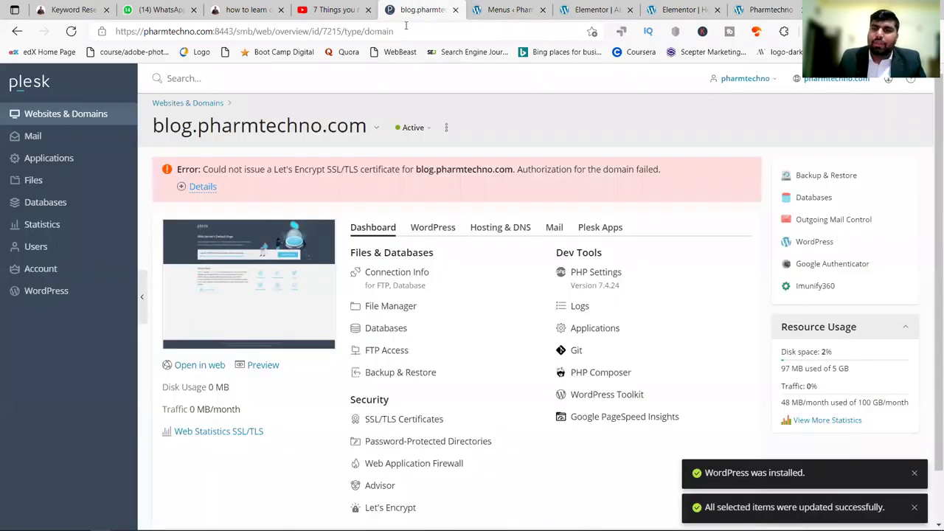
{"action": "left_click", "coordinate": [455, 10]}
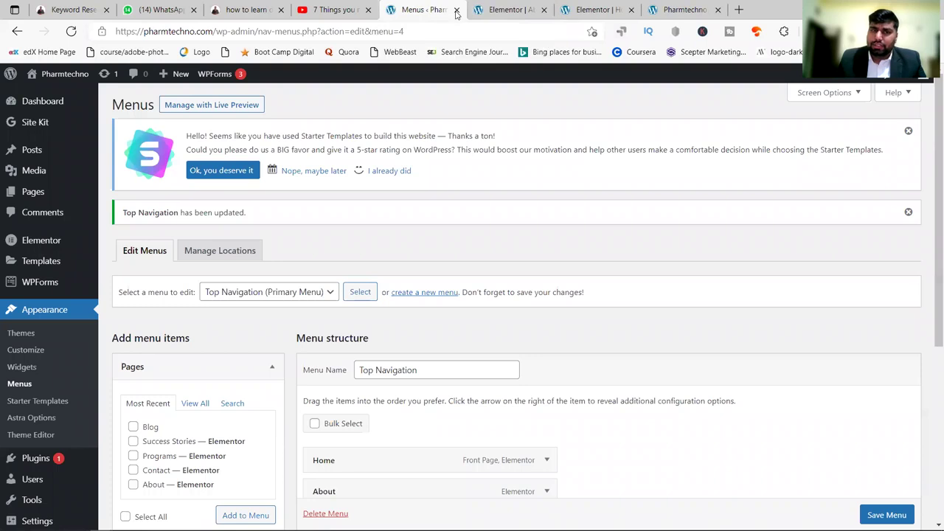
{"action": "scroll", "coordinate": [554, 233], "scroll_direction": "down", "scroll_amount": 4}
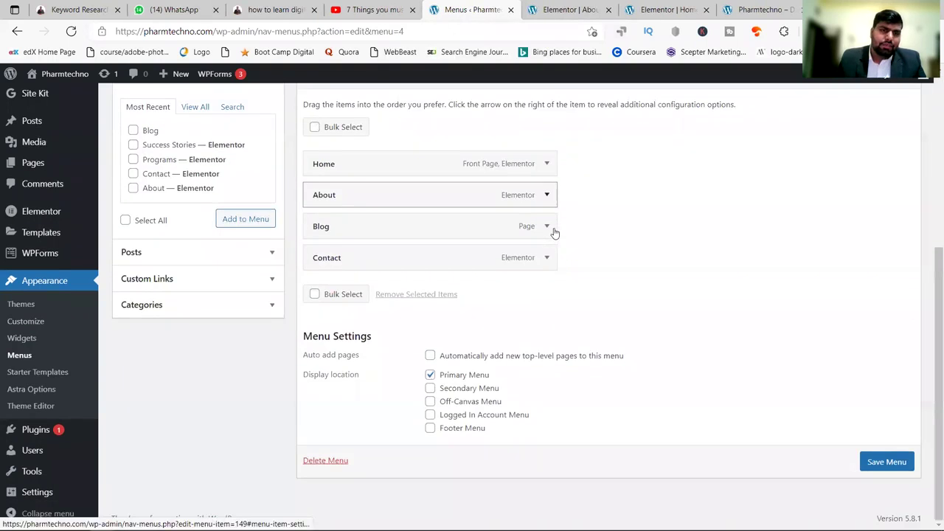
{"action": "scroll", "coordinate": [554, 234], "scroll_direction": "up", "scroll_amount": 4}
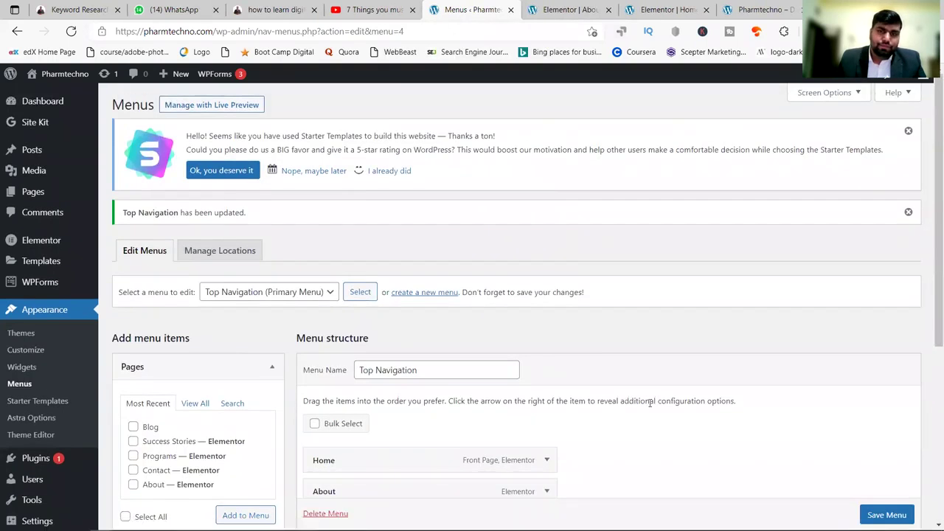